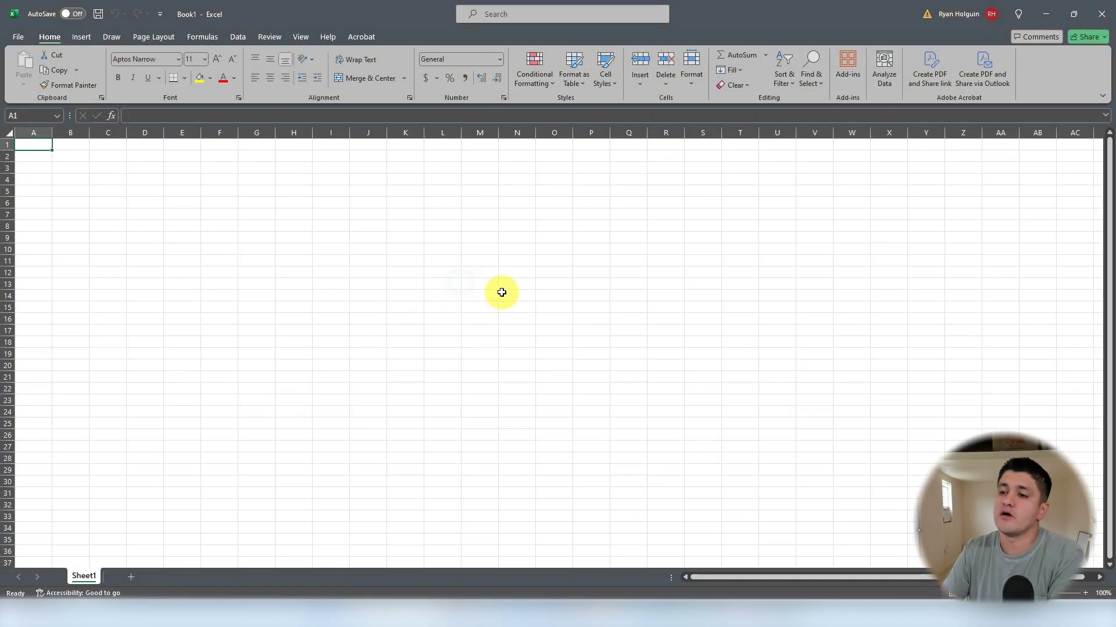
- Rename the first sheet to Interface
left_click(501, 295)
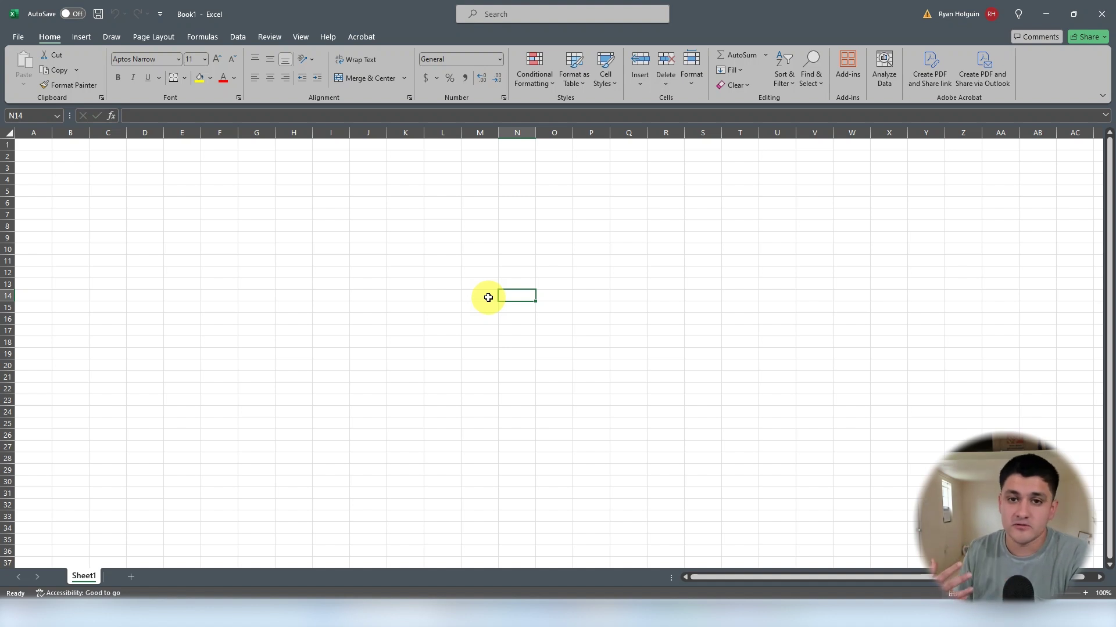
right_click(88, 576)
left_click(125, 435)
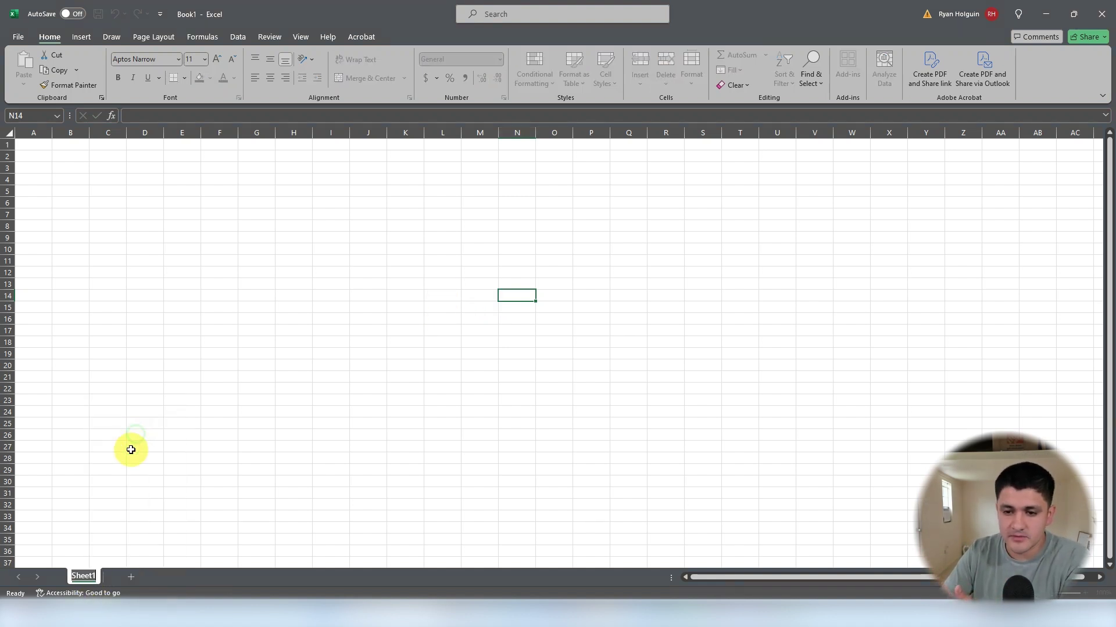
type("Inter")
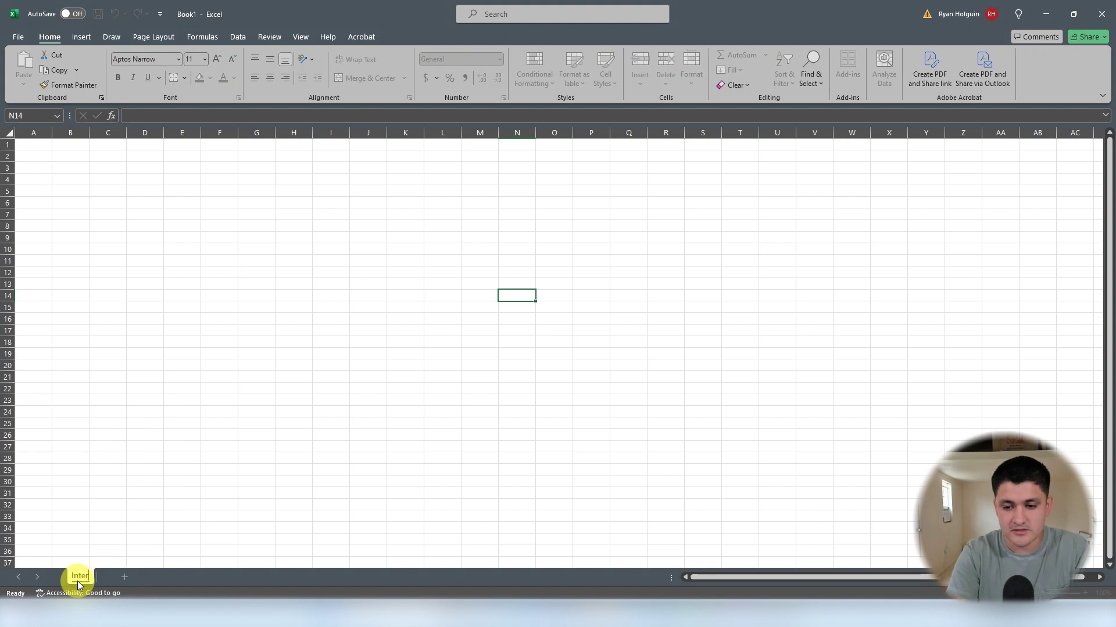
type("face")
key("Return")
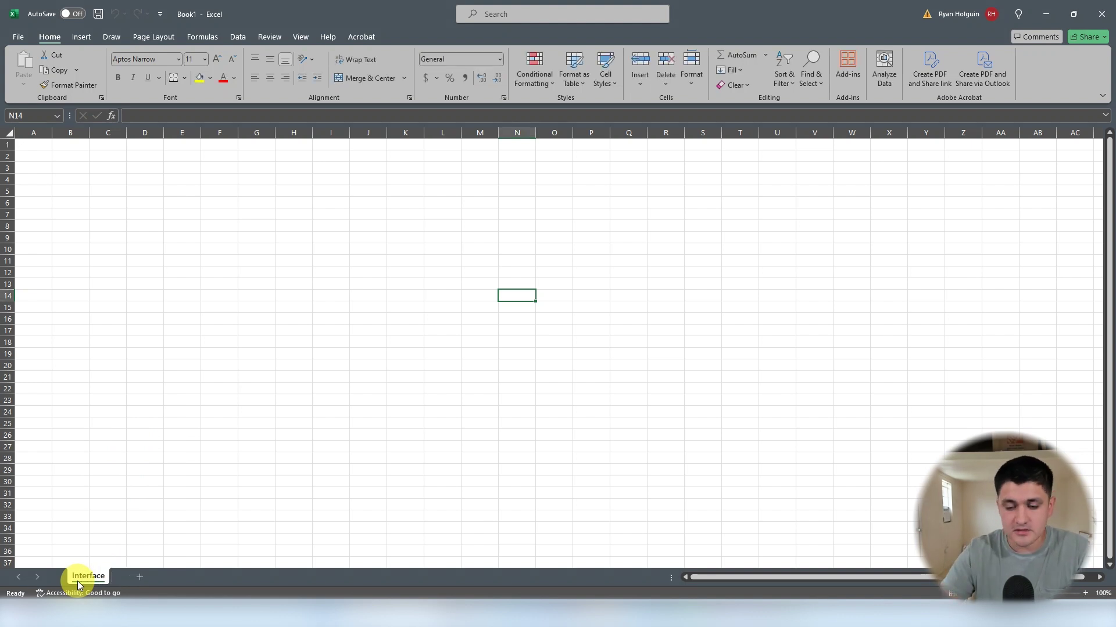
- Add a new sheet named Data and paste the salesperson table into A1
left_click(139, 576)
right_click(135, 577)
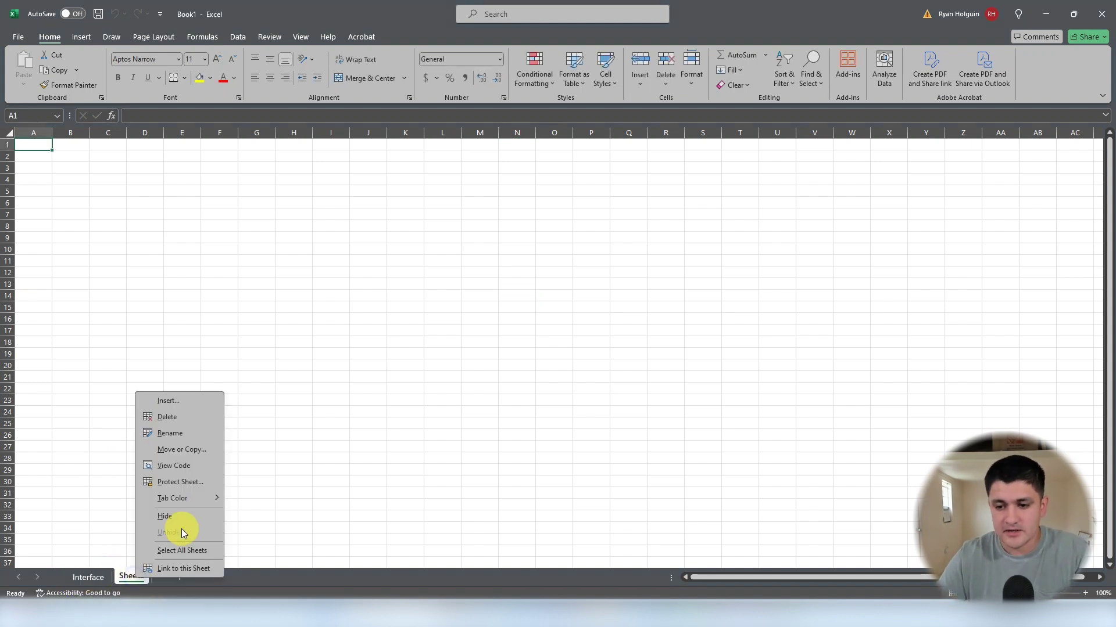
left_click(170, 432)
type("Data")
key("Return")
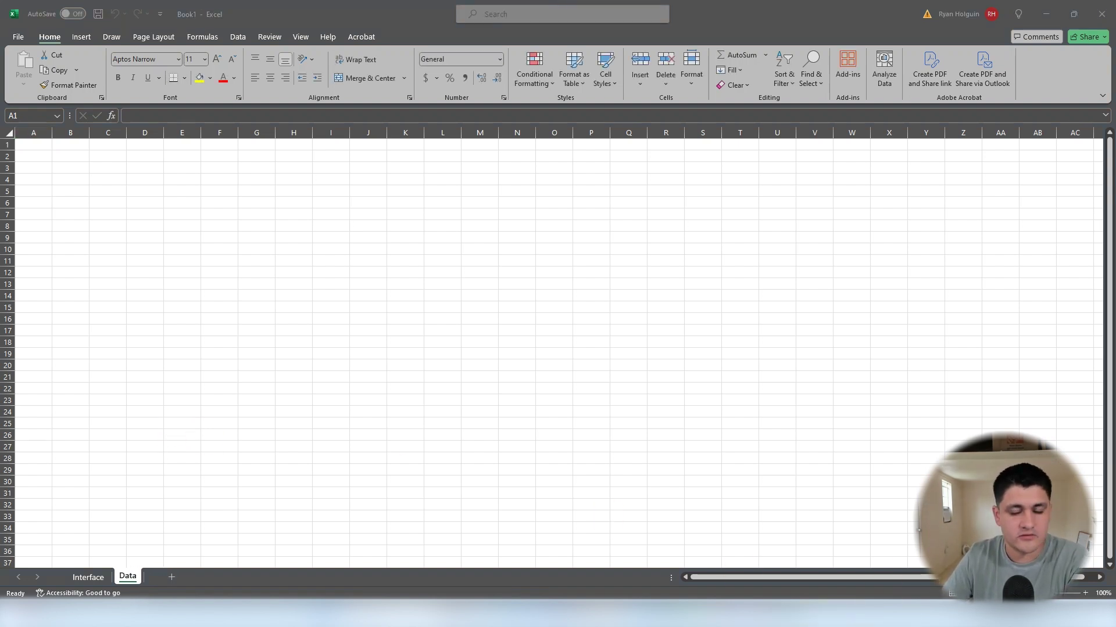
left_click(36, 149)
key("ctrl+v")
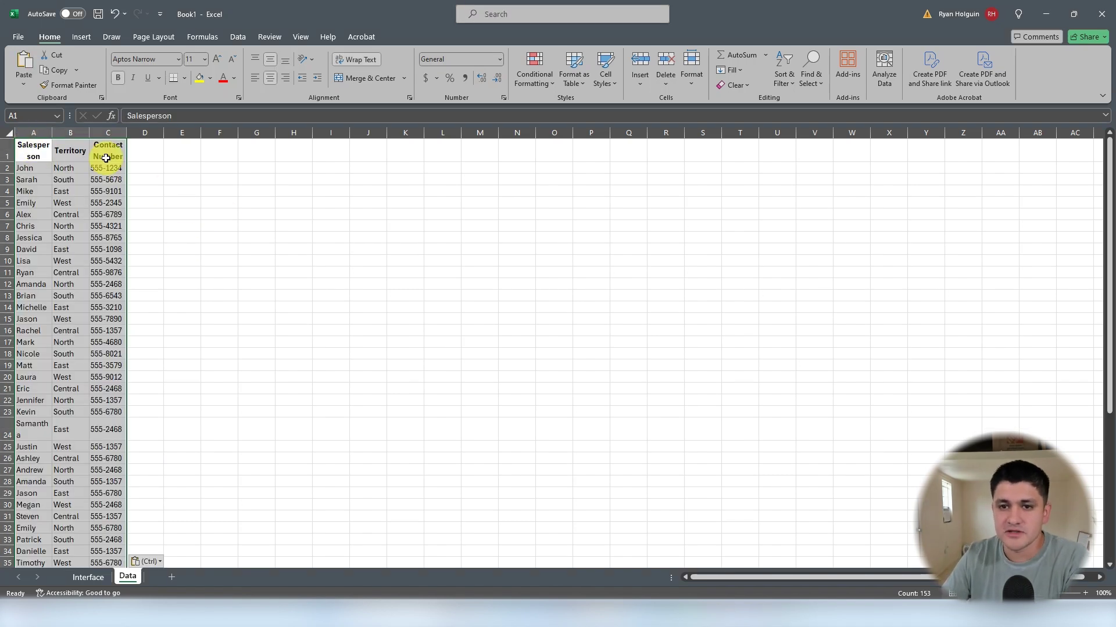
- Give the pasted table borders on all cells and auto-fit columns A to C
right_click(69, 185)
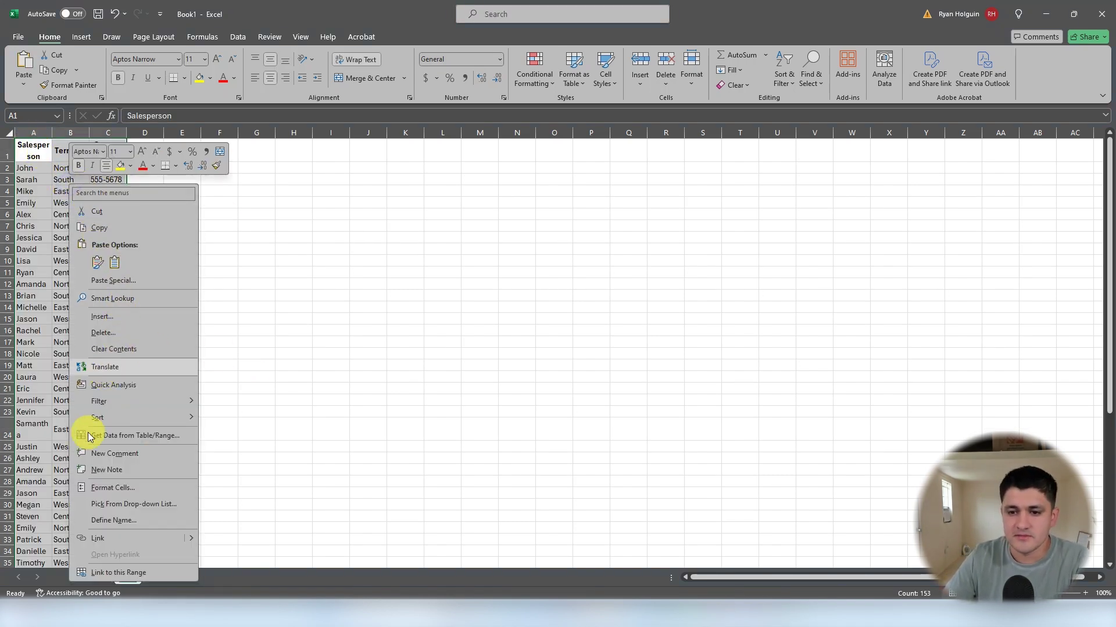
key("ctrl+1")
left_click(90, 344)
left_click(535, 484)
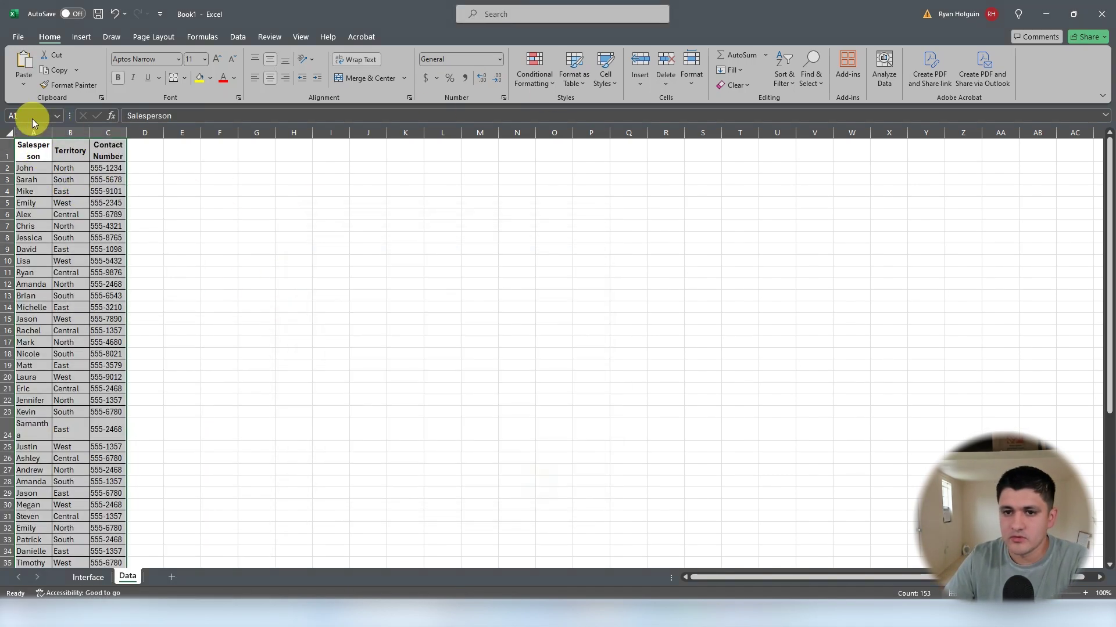
left_click(696, 82)
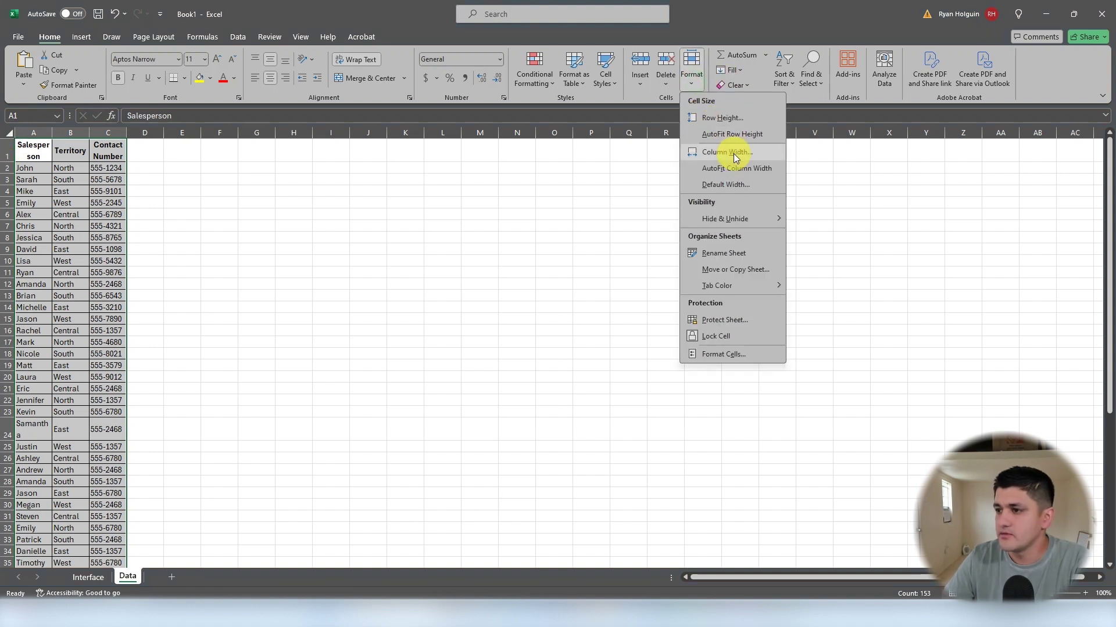
left_click(733, 169)
left_click_drag(44, 134, 130, 131)
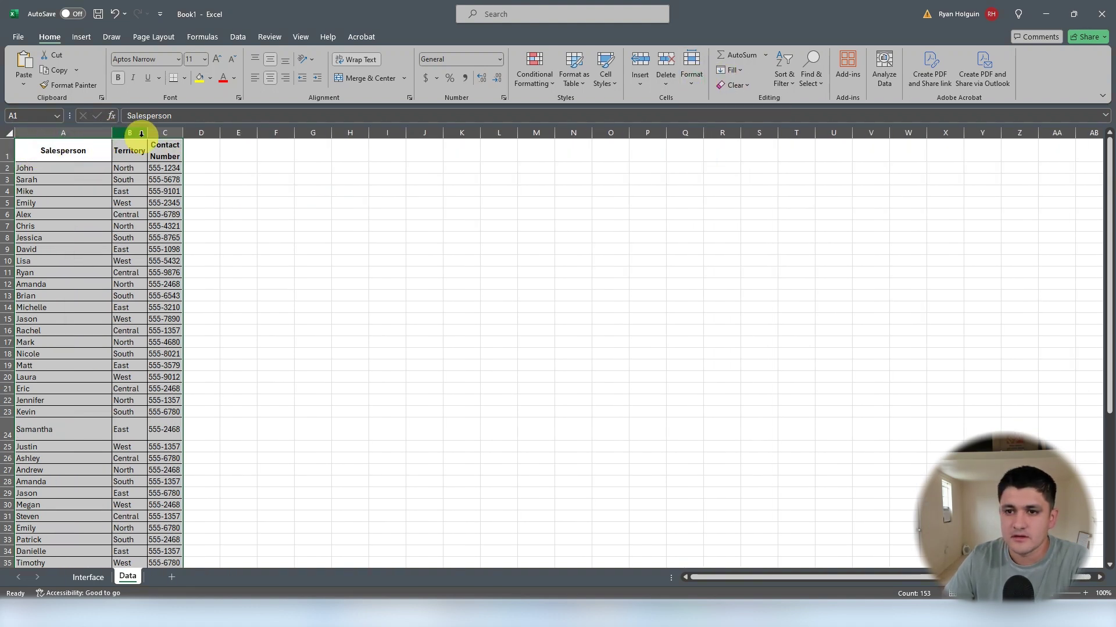
double_click(130, 132)
left_click(351, 271)
- Add filters to the header row and sort the Salesperson column A to Z
left_click_drag(53, 158, 137, 151)
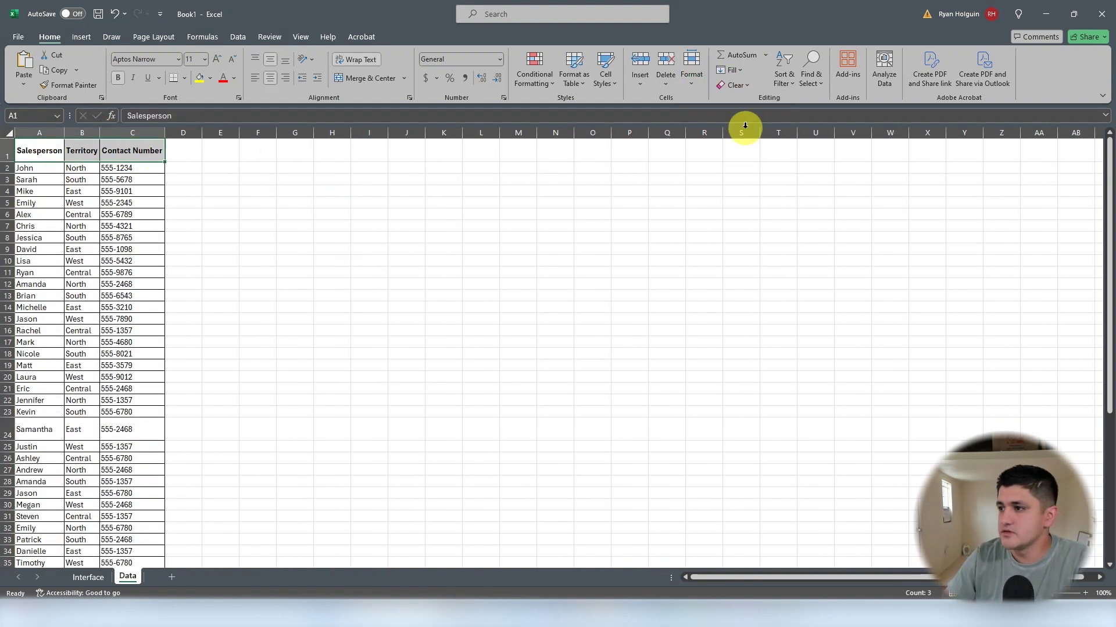
left_click(784, 74)
left_click(806, 151)
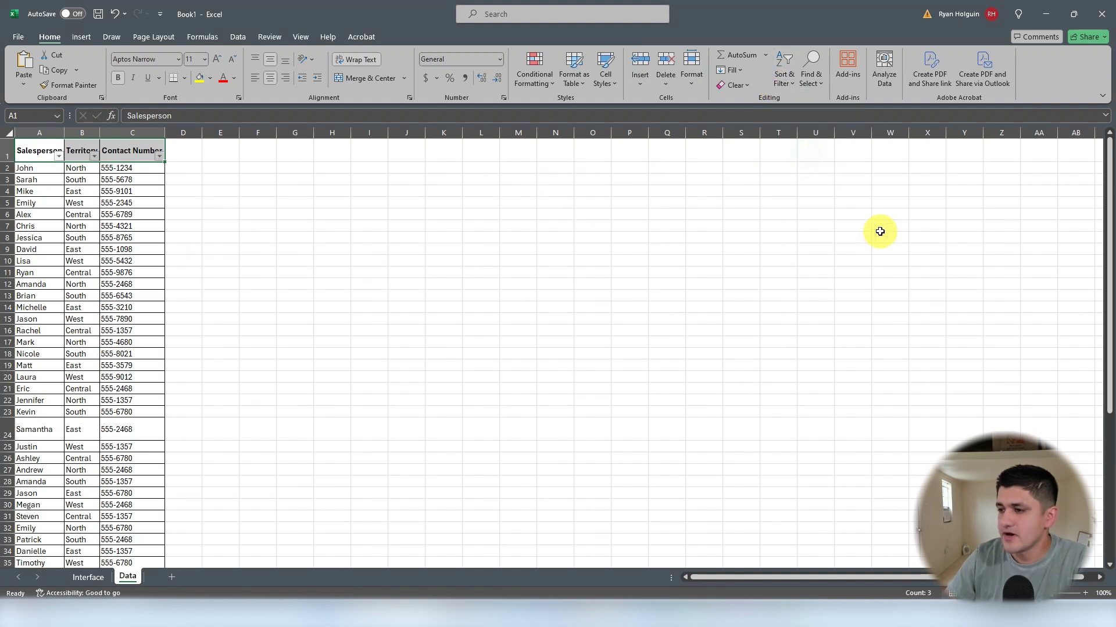
left_click(7, 154)
double_click(165, 133)
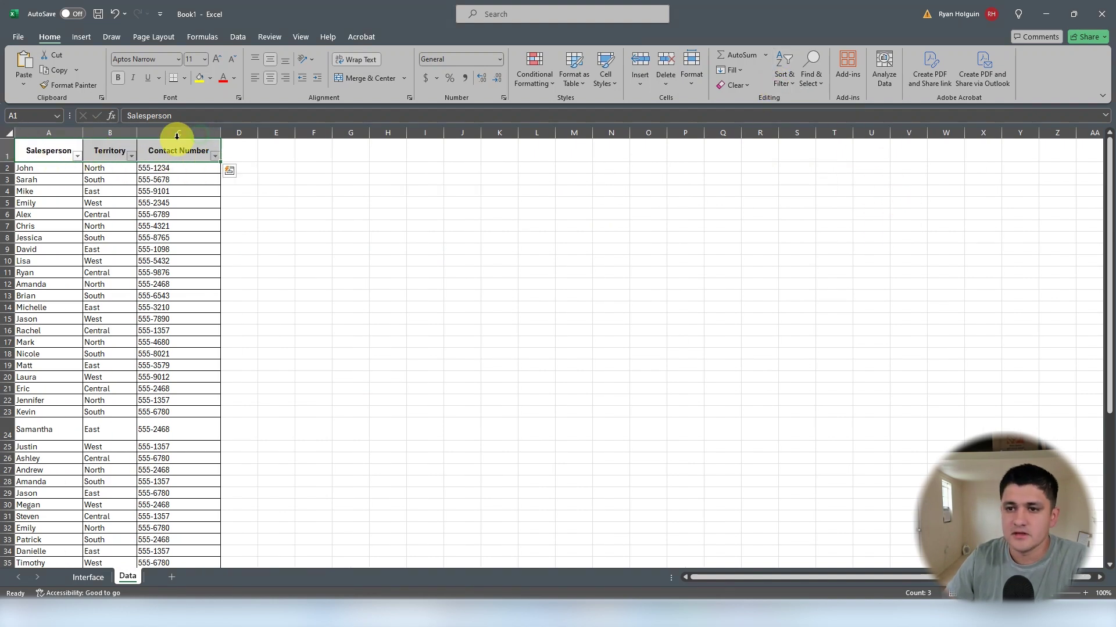
left_click(78, 156)
left_click(72, 170)
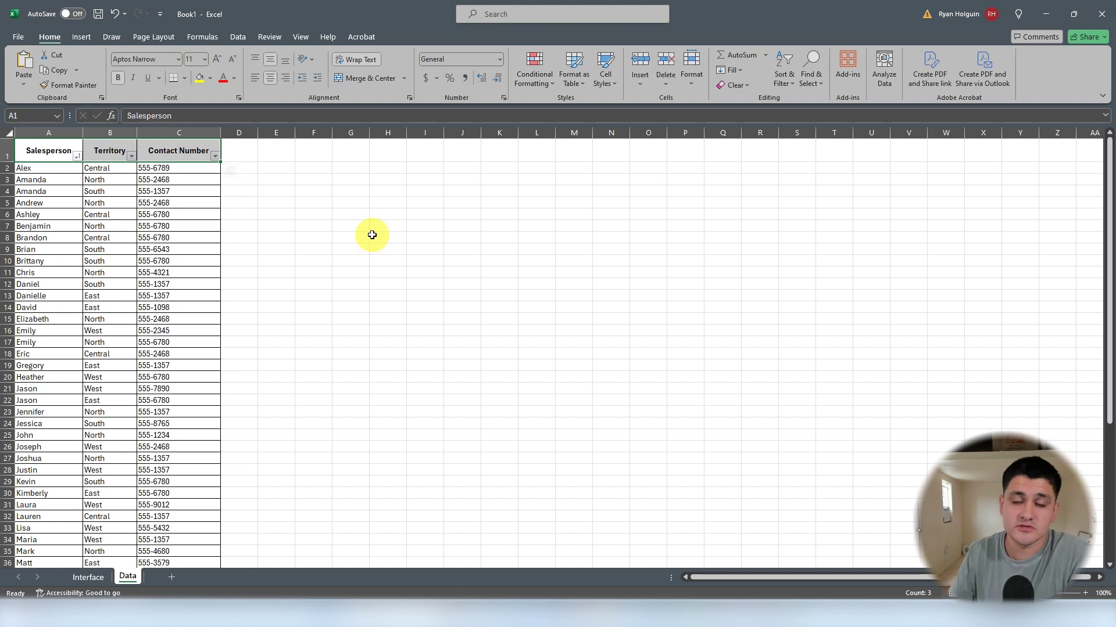
- Select the Salesperson, Territory and Contact Number header cells
left_click(301, 220)
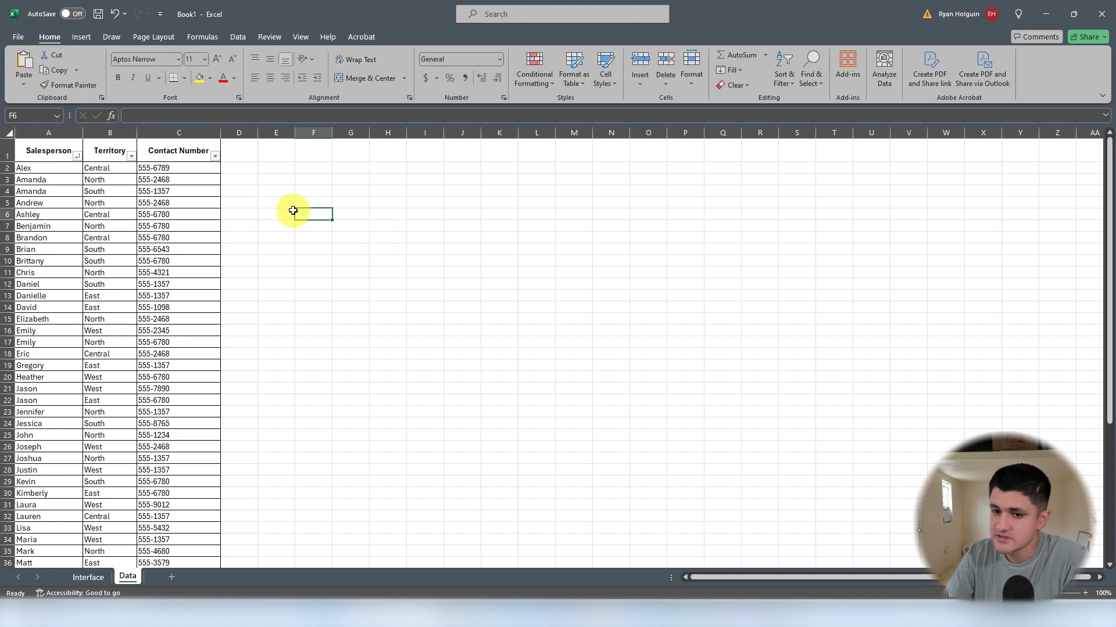
left_click(61, 168)
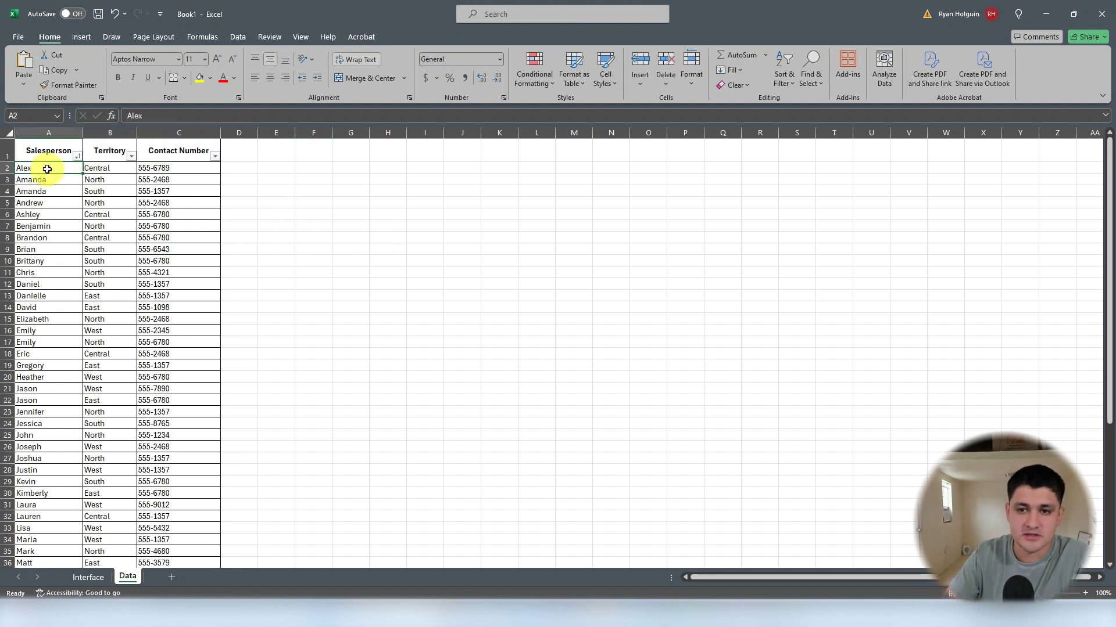
left_click(112, 143)
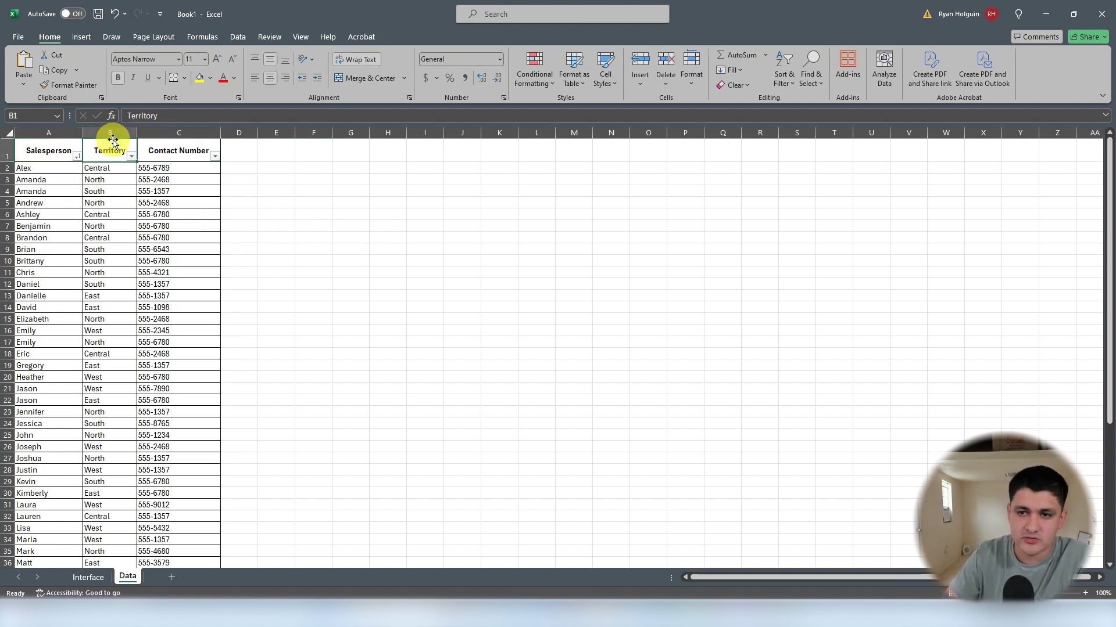
left_click(178, 132)
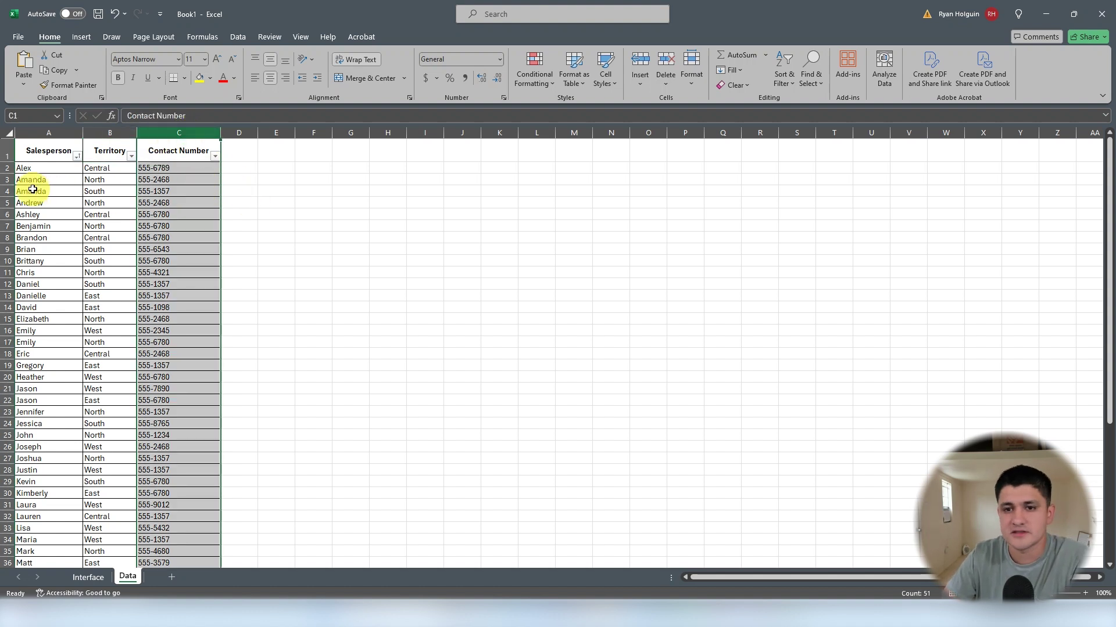
left_click(54, 169)
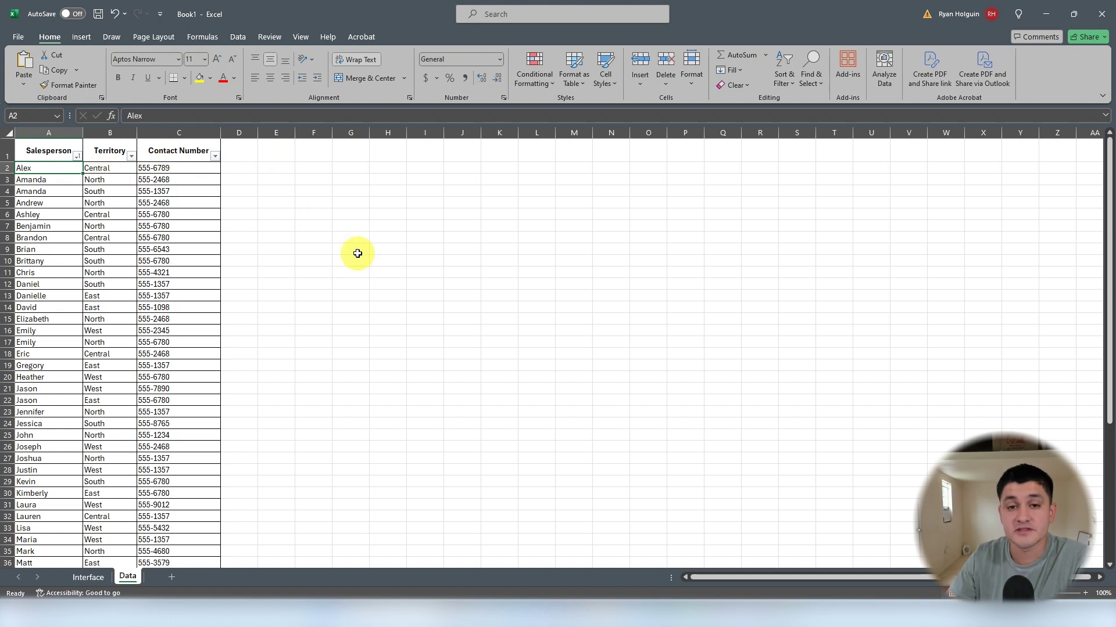
left_click_drag(63, 142, 182, 144)
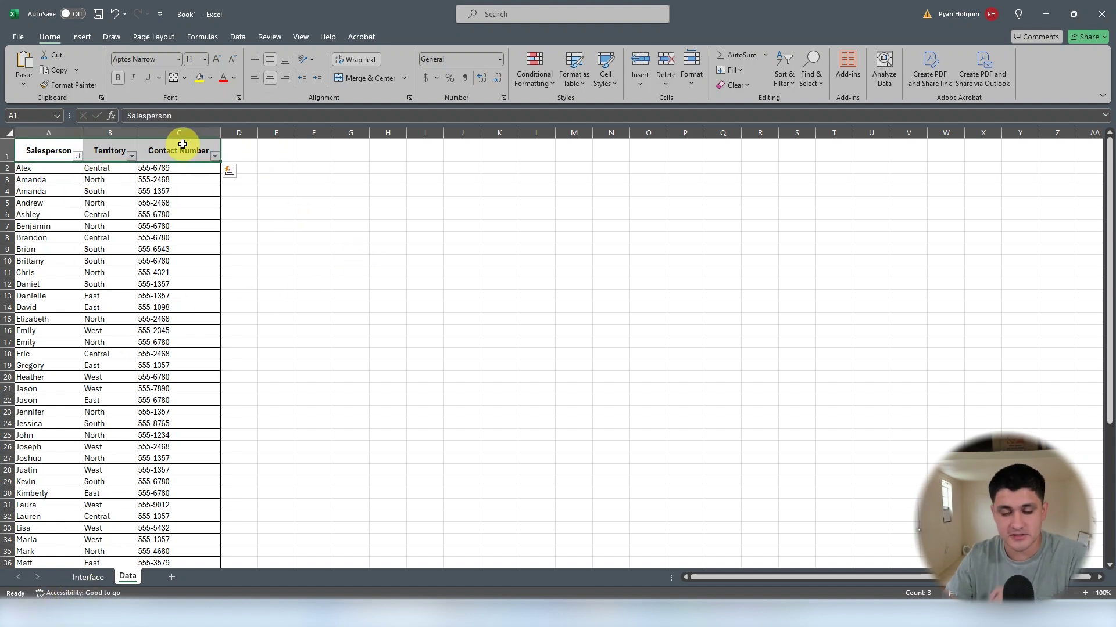
- Copy the three headers into E5:G5 on Interface and widen columns E to G to fit
key("ctrl+c")
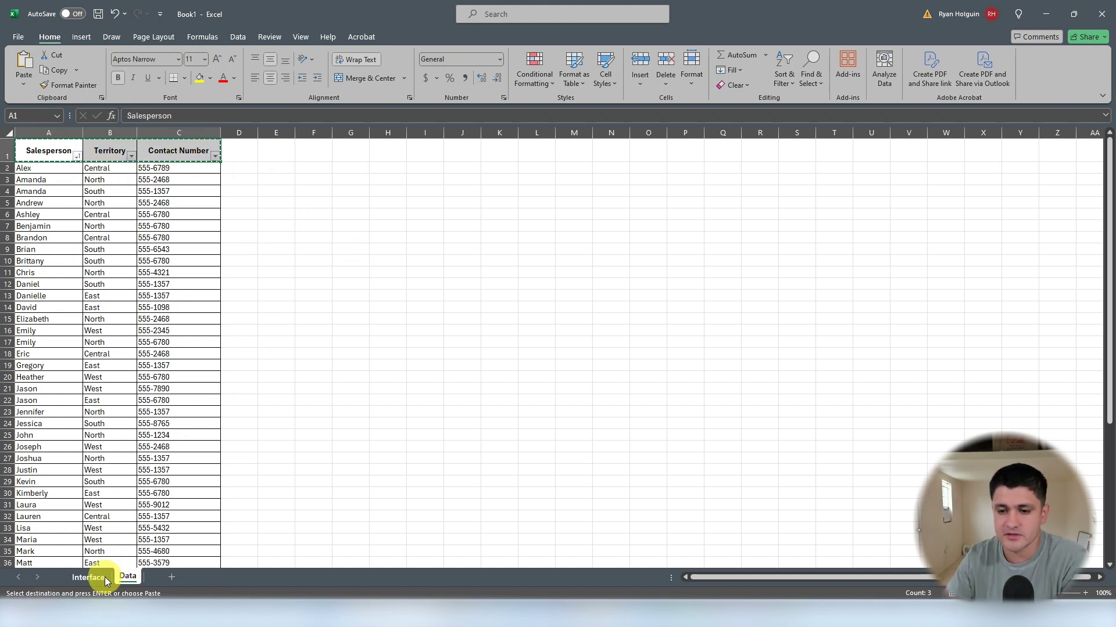
left_click(87, 577)
left_click(183, 191)
key("ctrl+v")
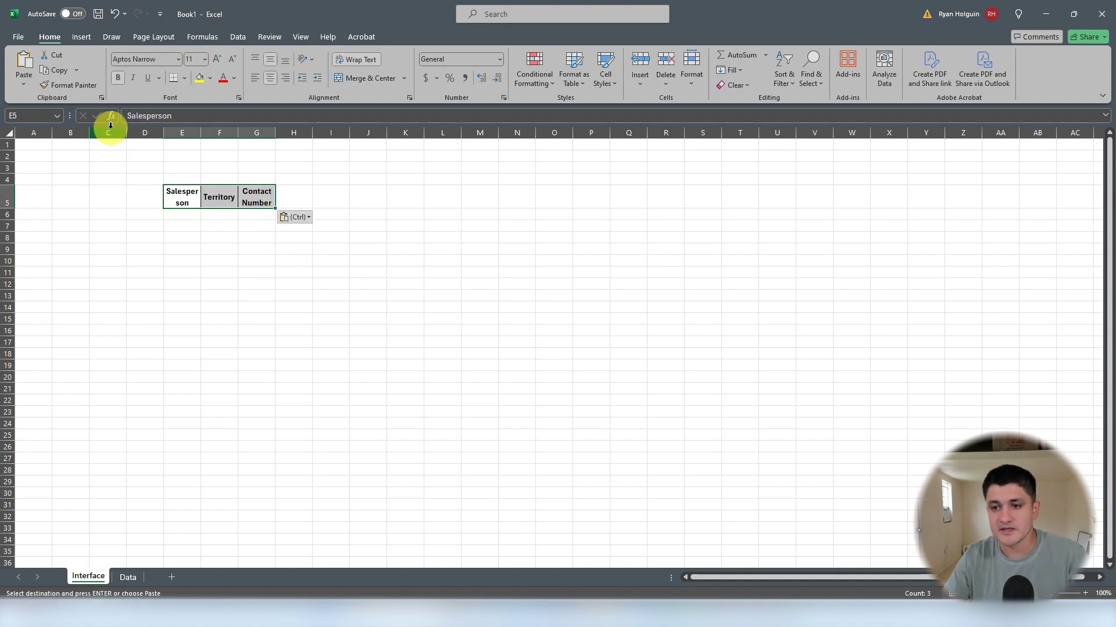
double_click(200, 135)
left_click(302, 226)
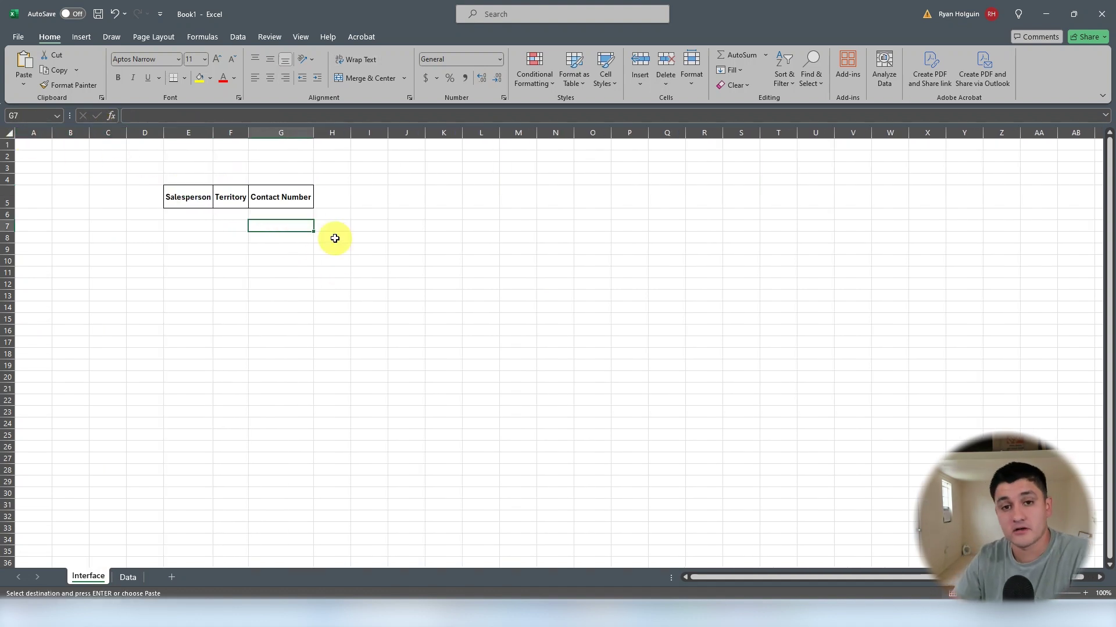
left_click(197, 213)
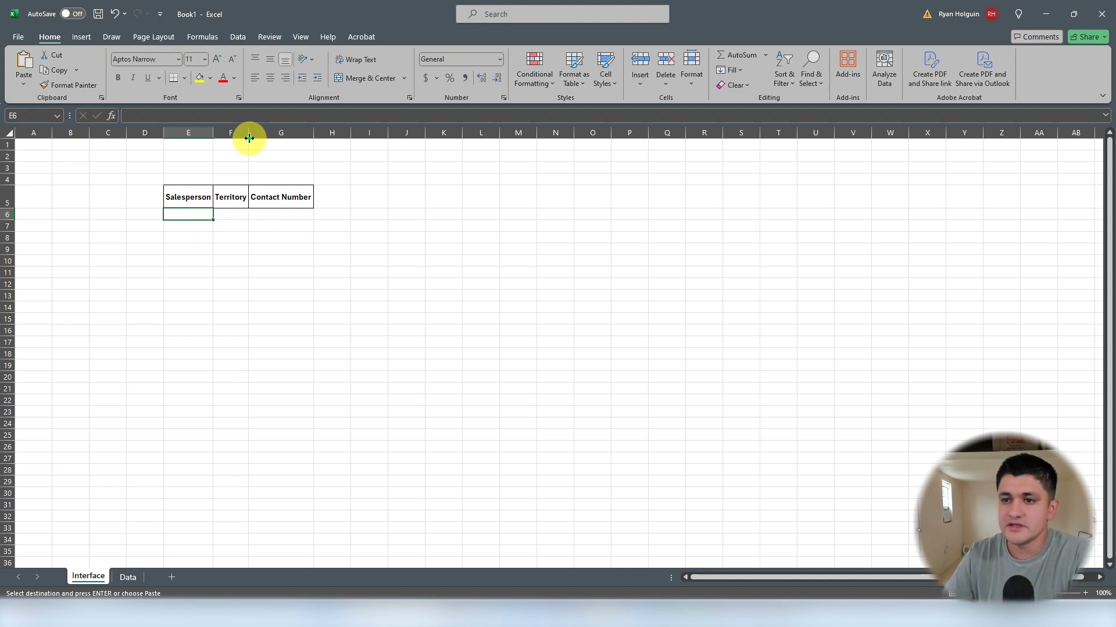
left_click_drag(249, 137, 261, 140)
left_click(248, 213)
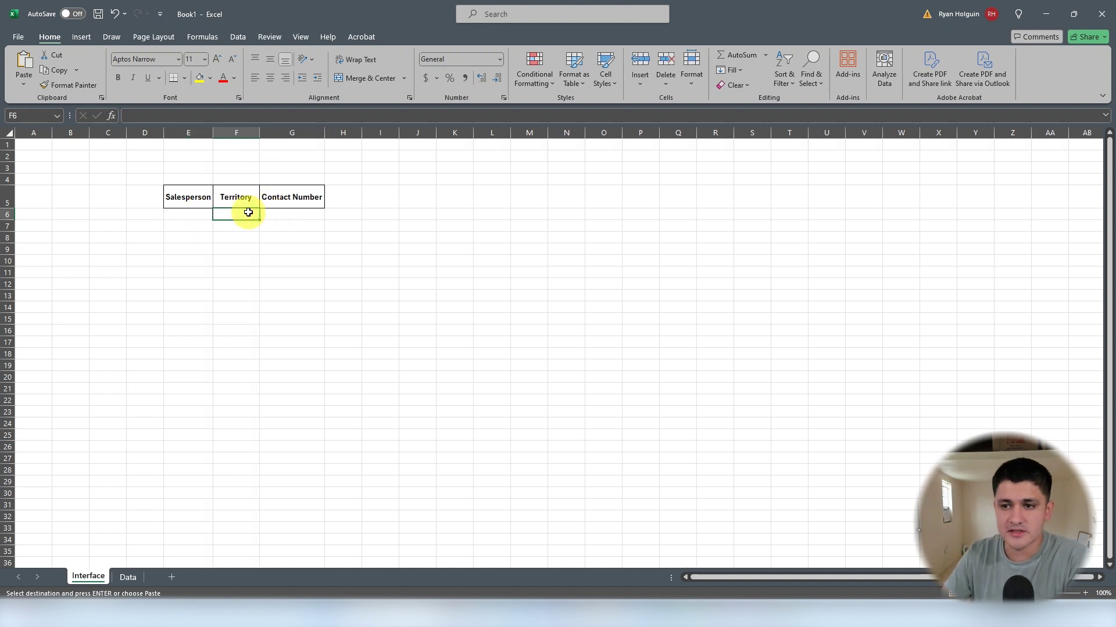
- Enter =VLOOKUP(E6,Data!A:C,2,FALSE) in F6
type("=VLOOKUP(")
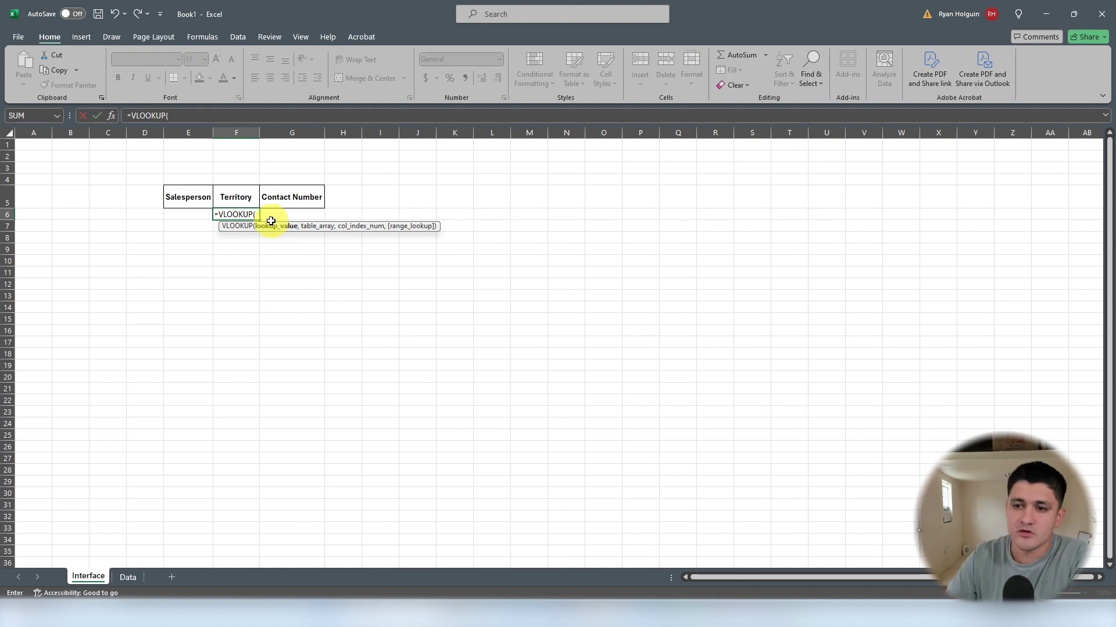
left_click(199, 215)
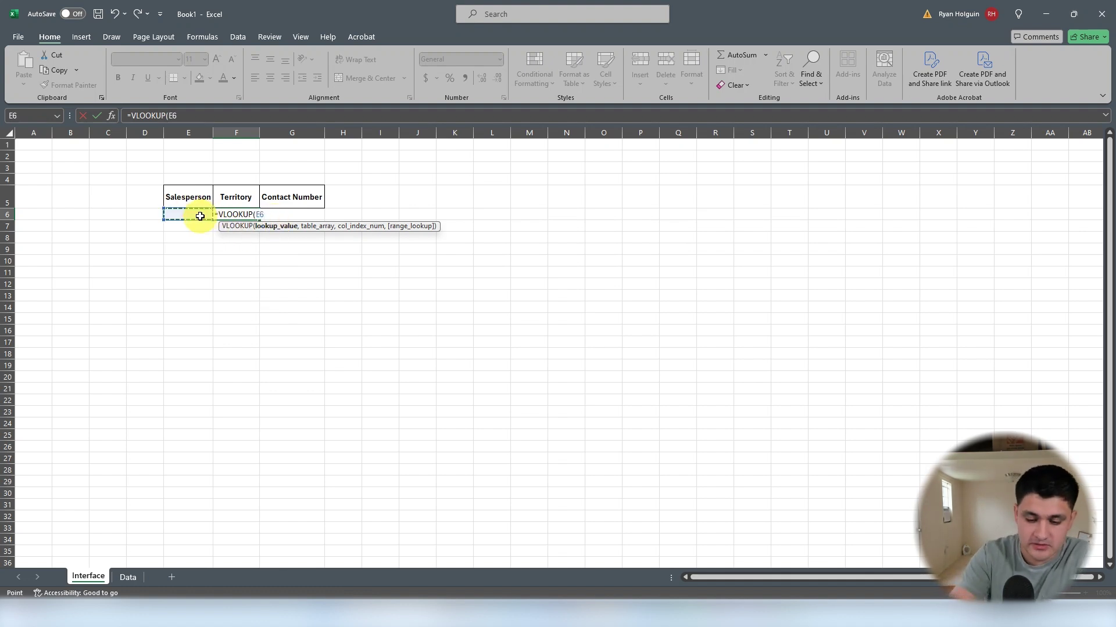
type(",")
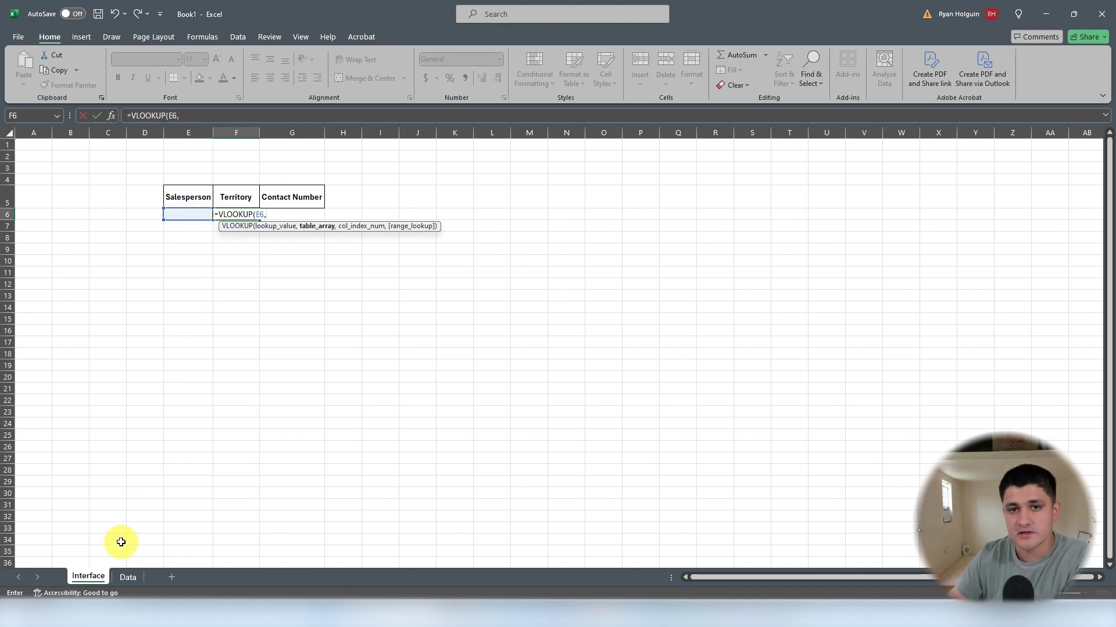
left_click(128, 577)
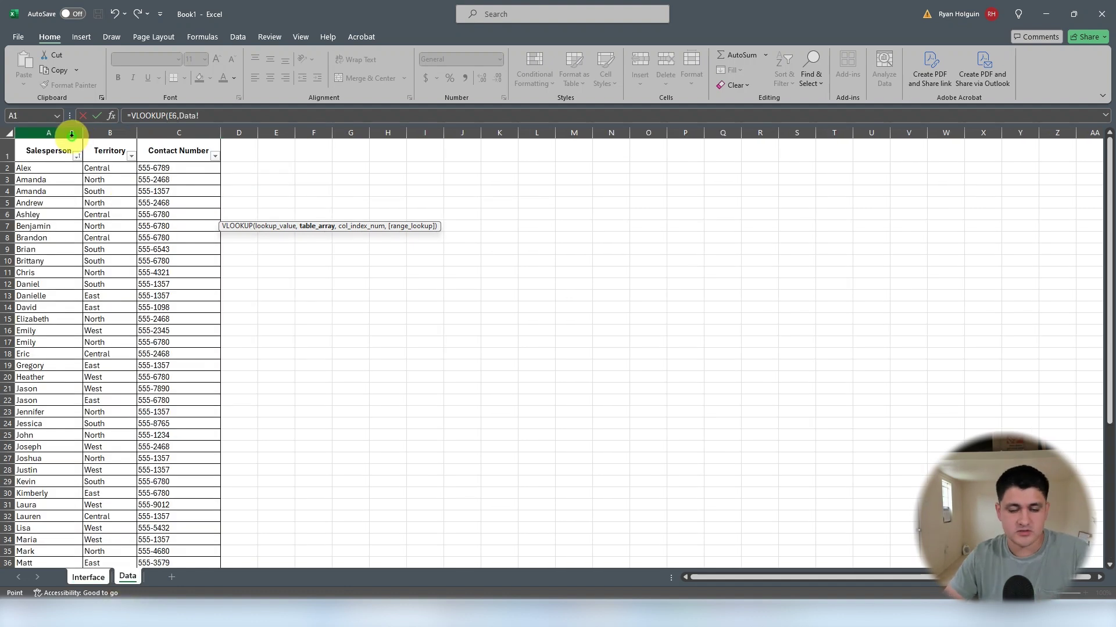
left_click_drag(72, 134, 155, 129)
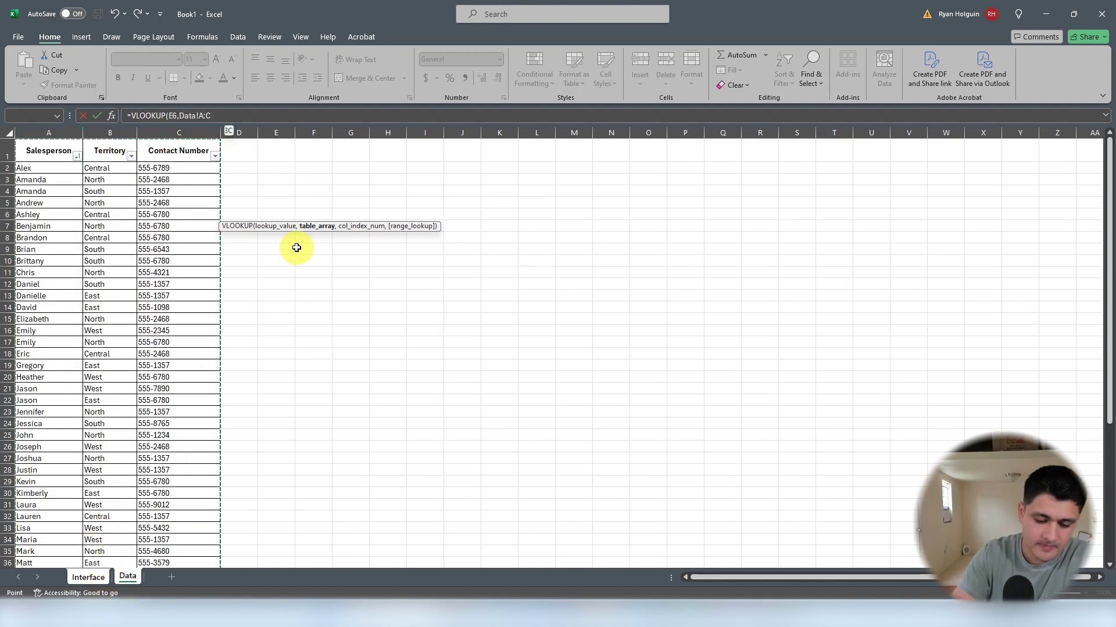
type(",")
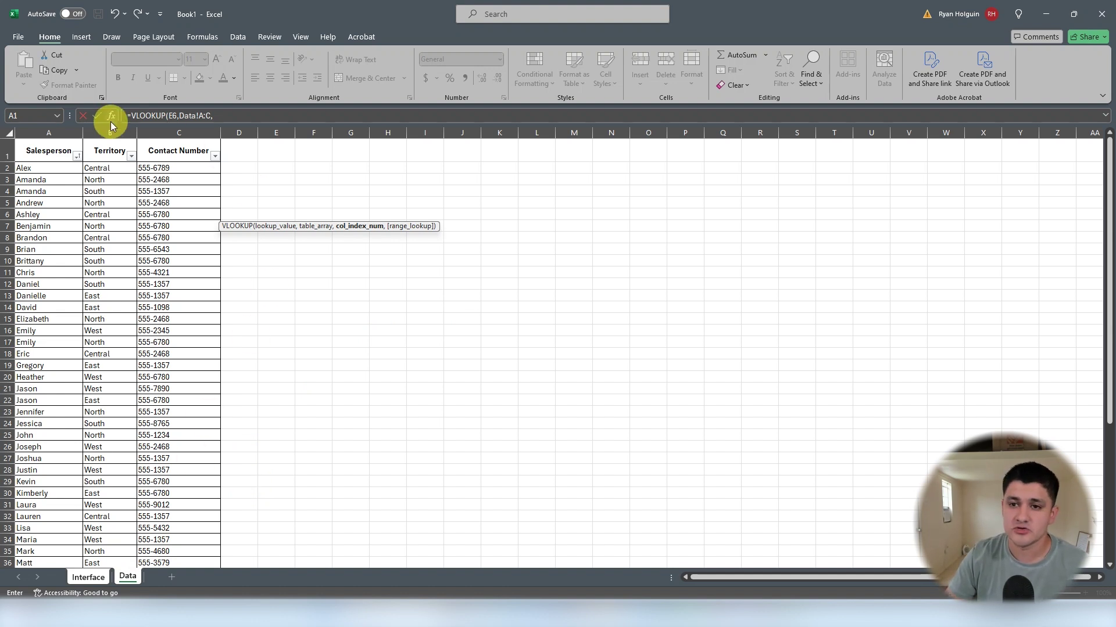
left_click(226, 122)
type("2")
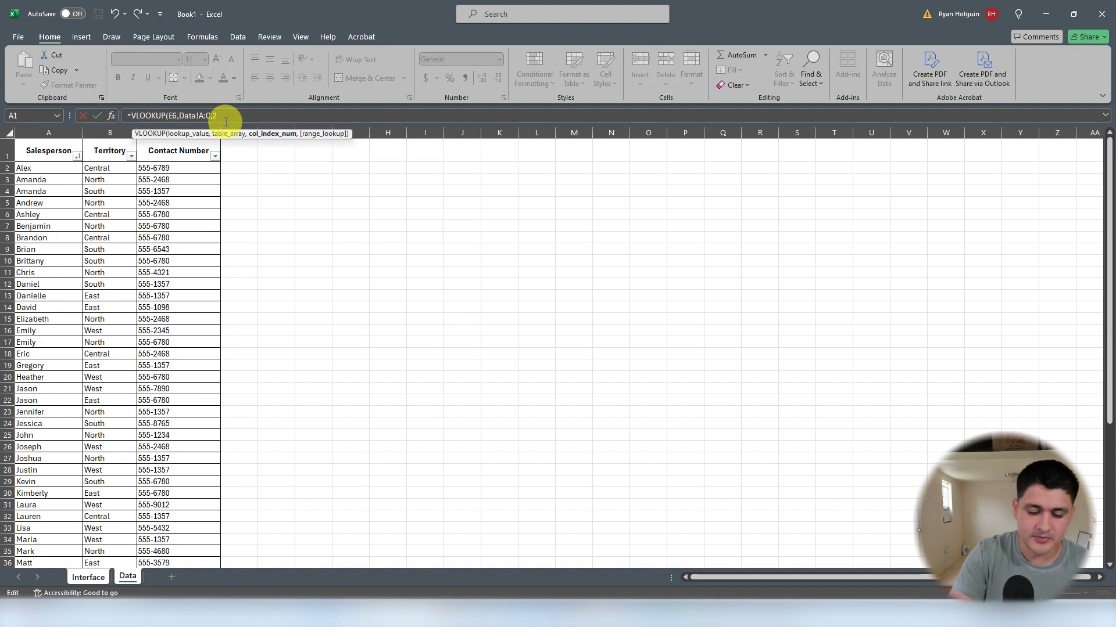
type(",")
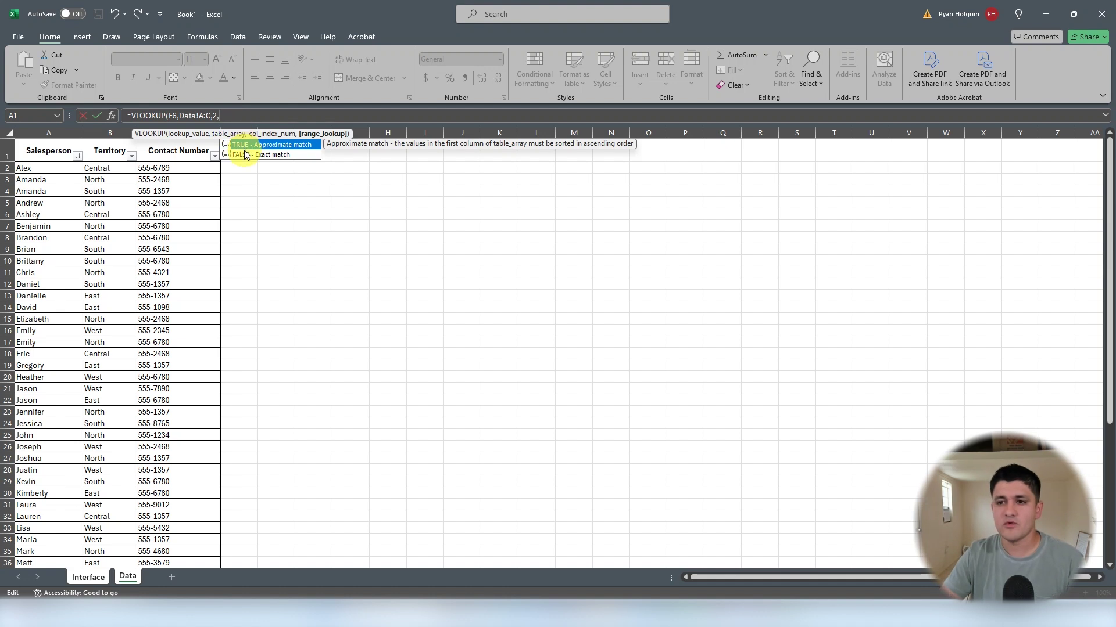
left_click(244, 155)
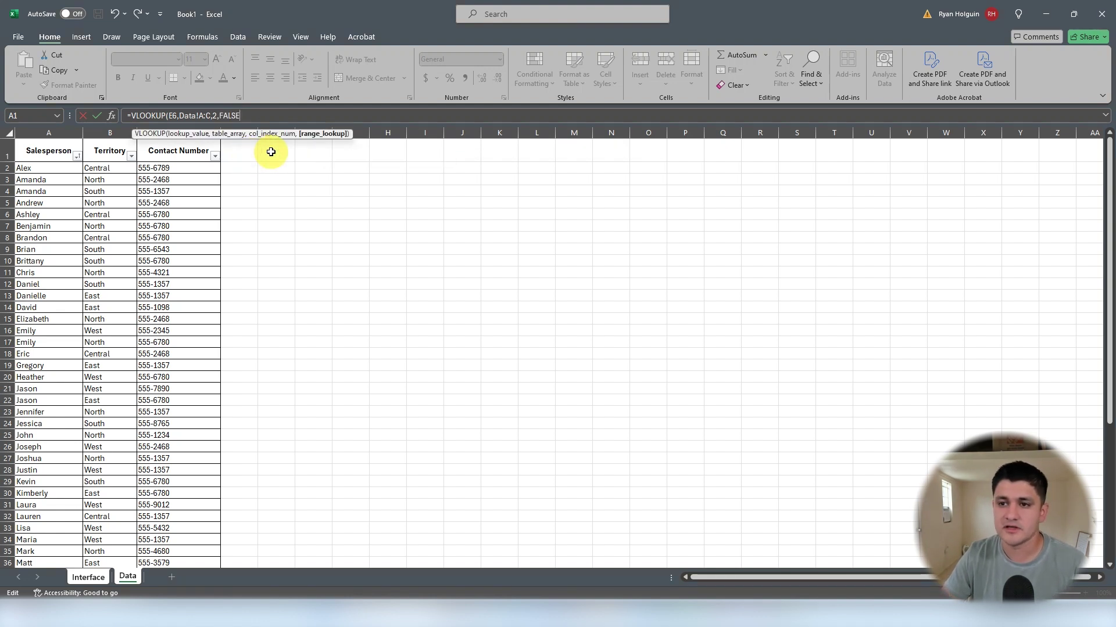
key("Return")
- Type Alex in E6 and confirm F6 returns the territory Central
left_click(238, 214)
left_click(187, 214)
left_click(128, 577)
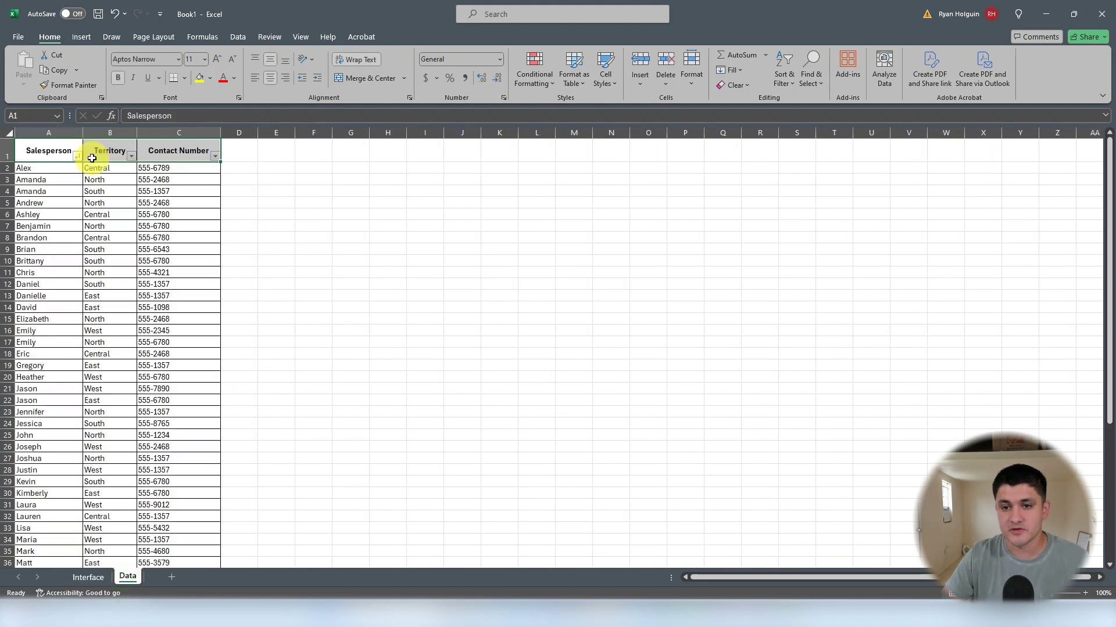
left_click(88, 577)
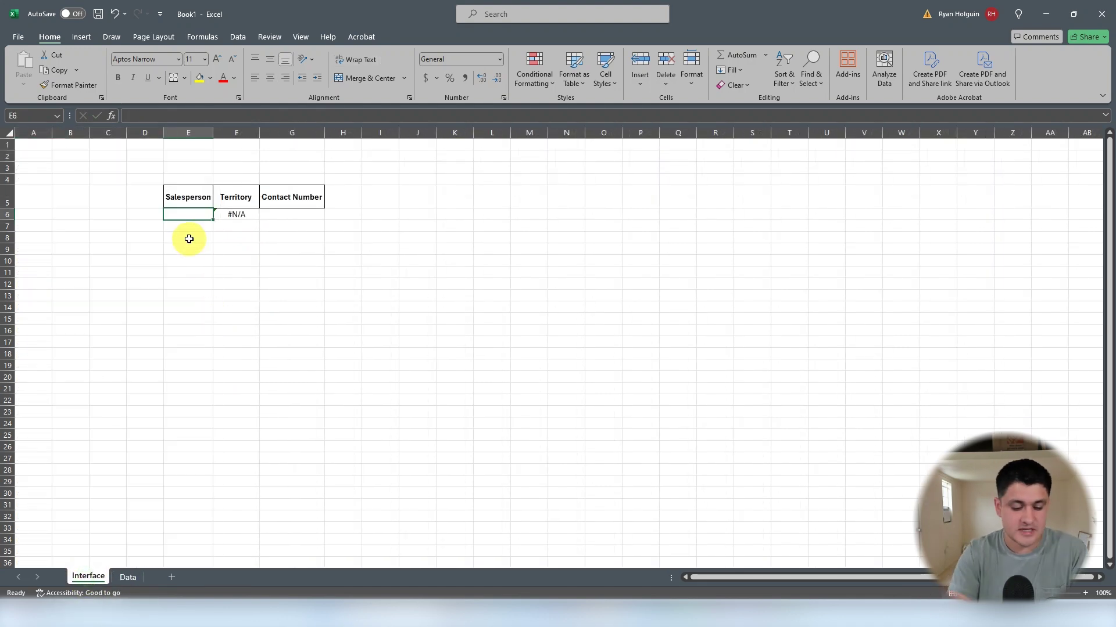
type("Alex")
key("Return")
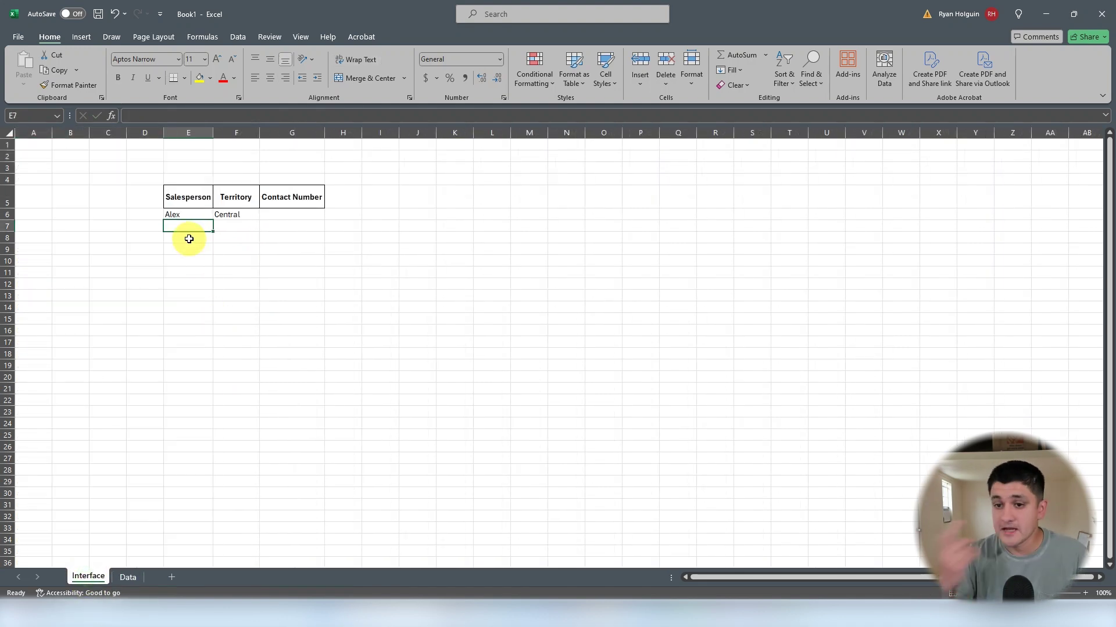
left_click(131, 577)
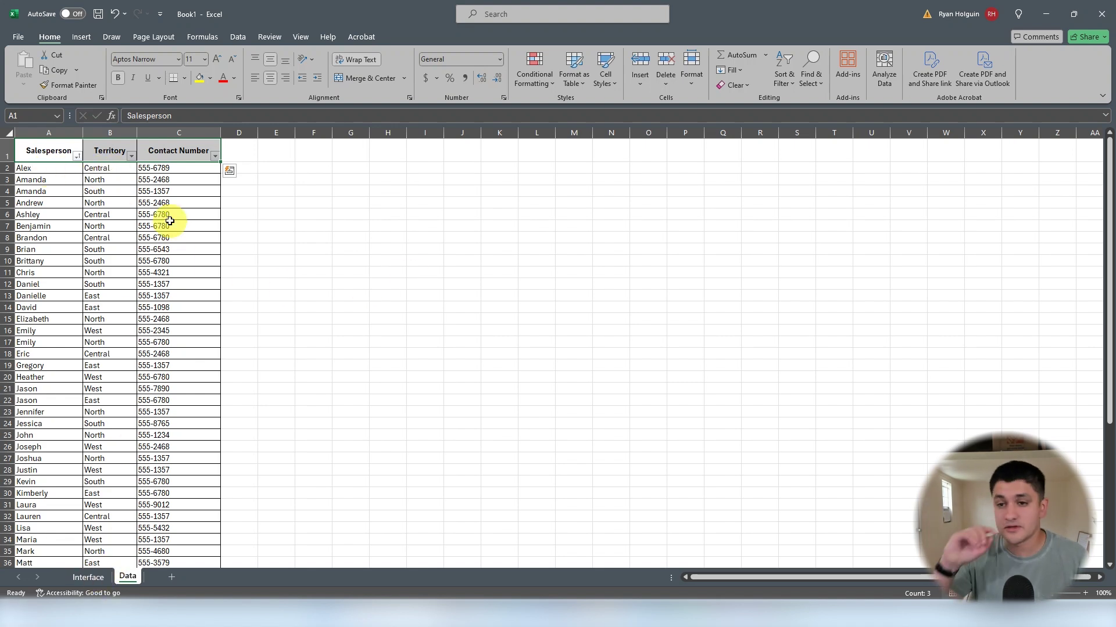
left_click(95, 576)
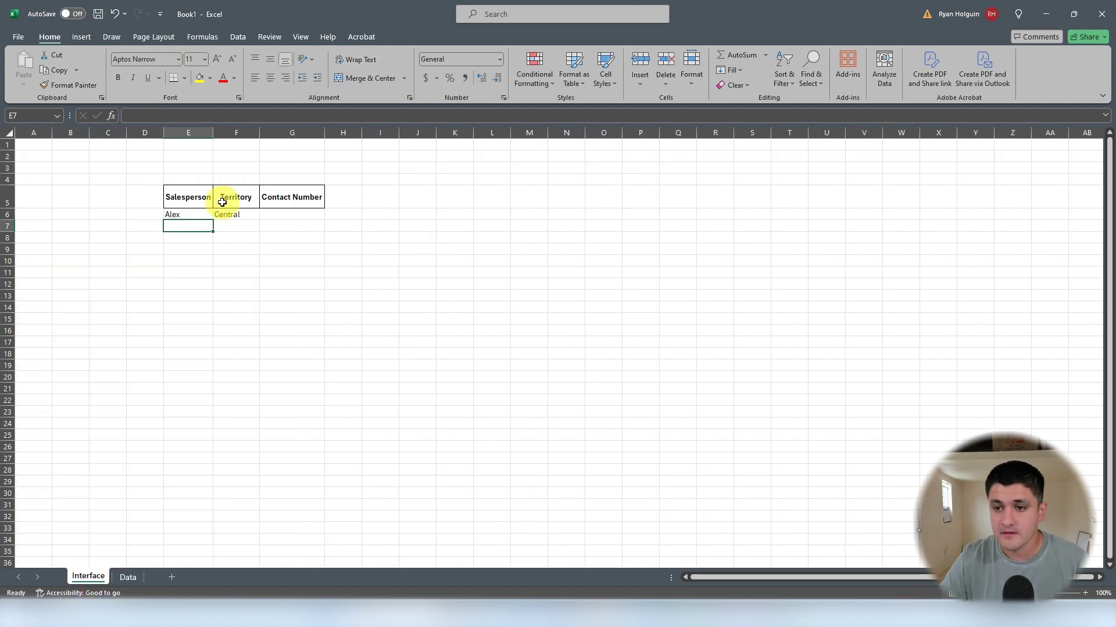
left_click(238, 215)
left_click(208, 115)
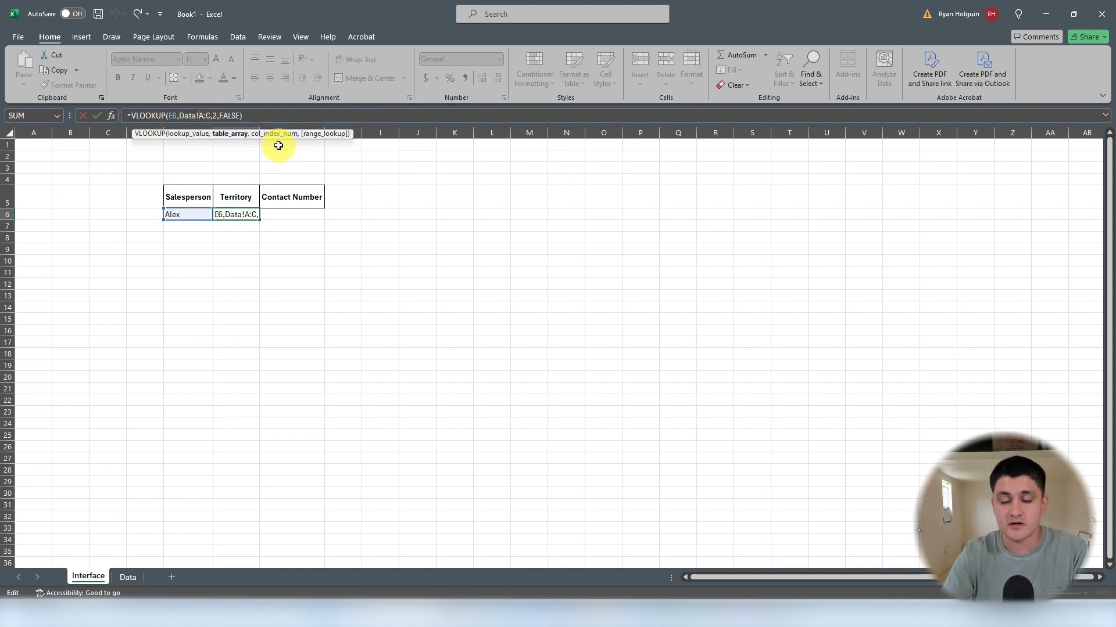
- Change F6's lookup range to Data!$A:$C and copy the formula across into G6
type("$A:")
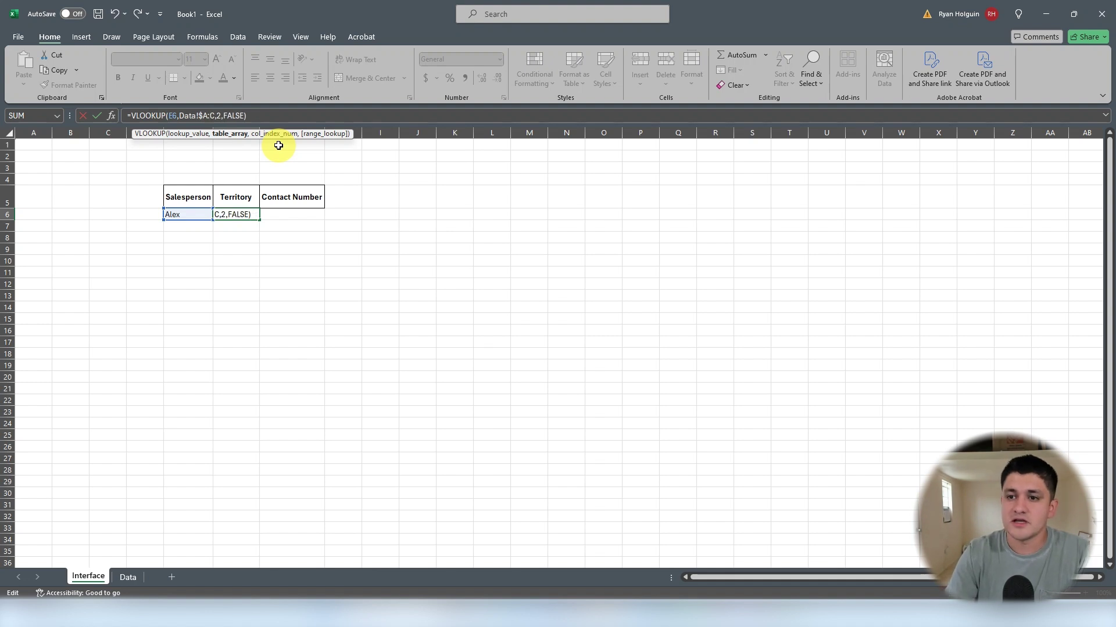
type("$")
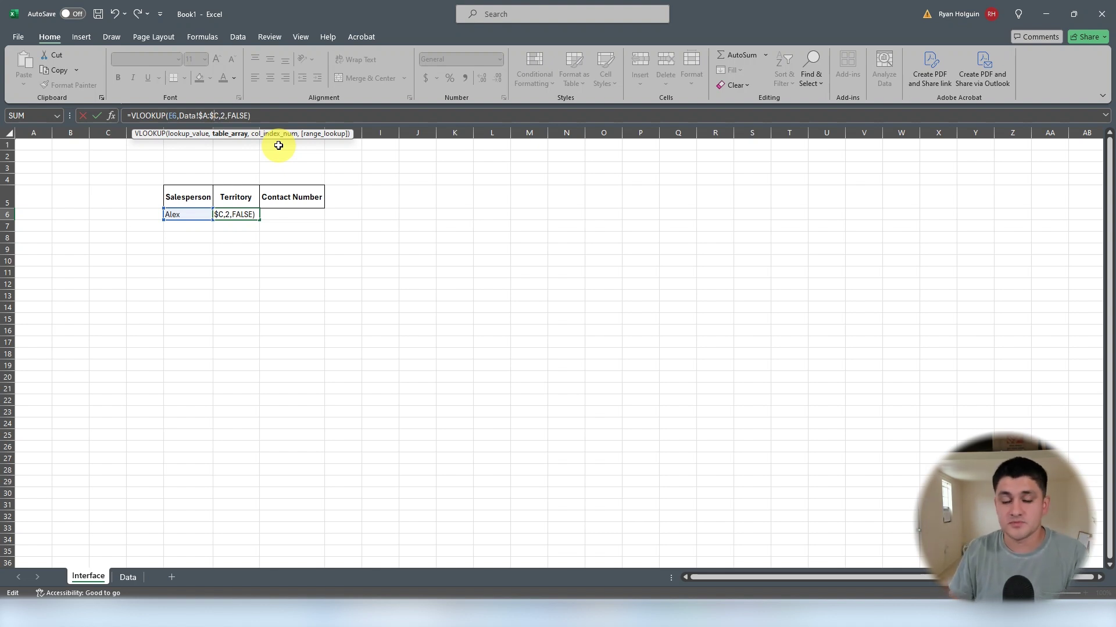
key("Return")
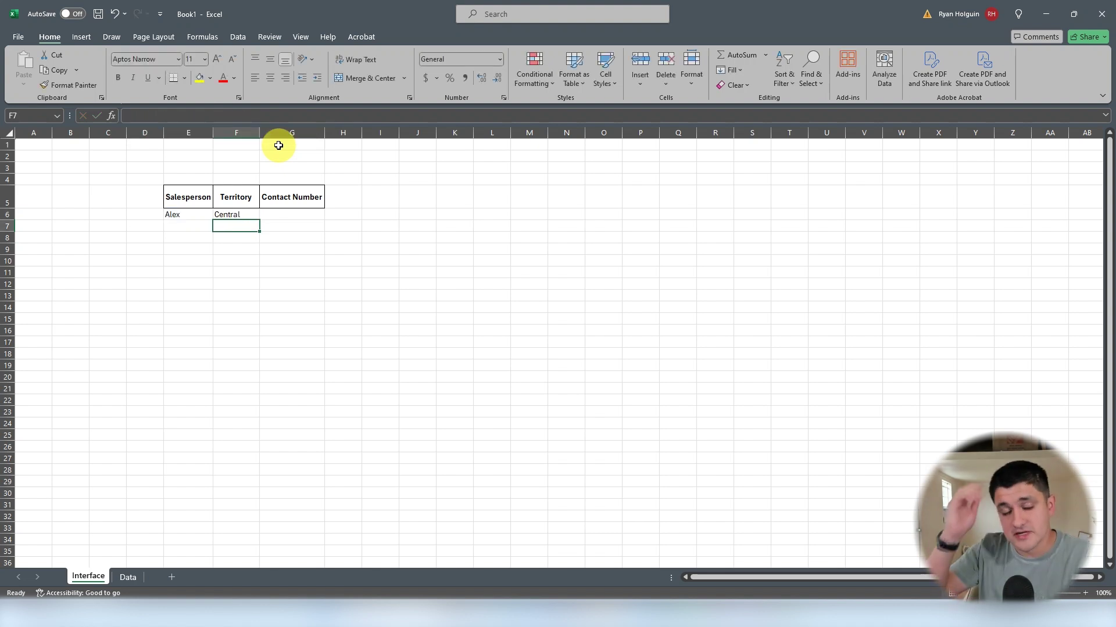
left_click(246, 213)
left_click_drag(260, 221, 290, 215)
- Make G6's copied formula use E6 as its lookup value
double_click(289, 215)
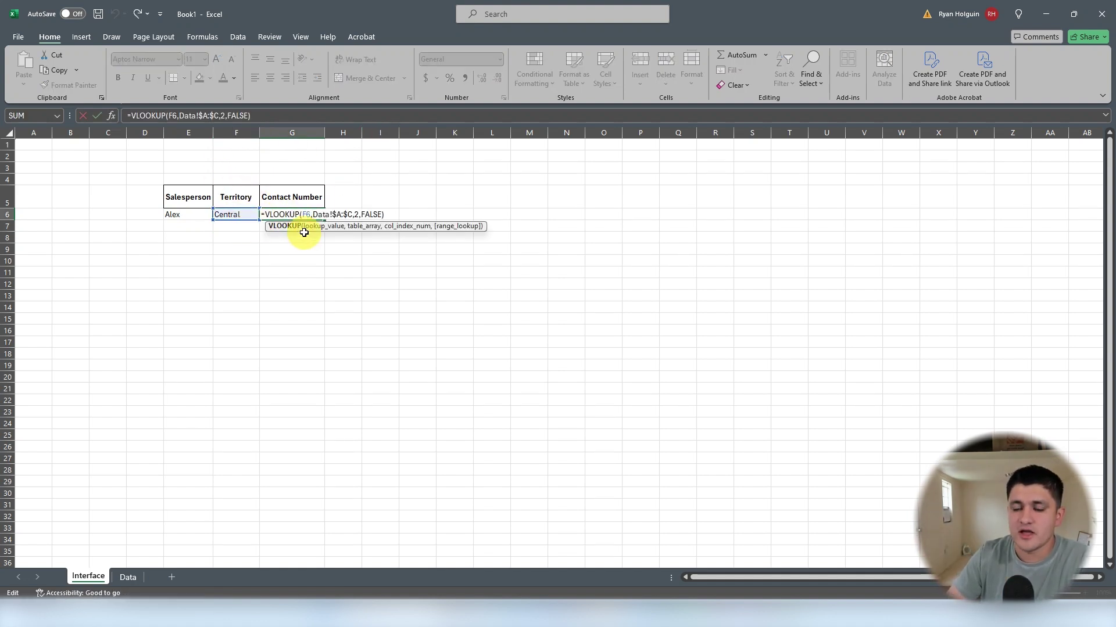
left_click(307, 215)
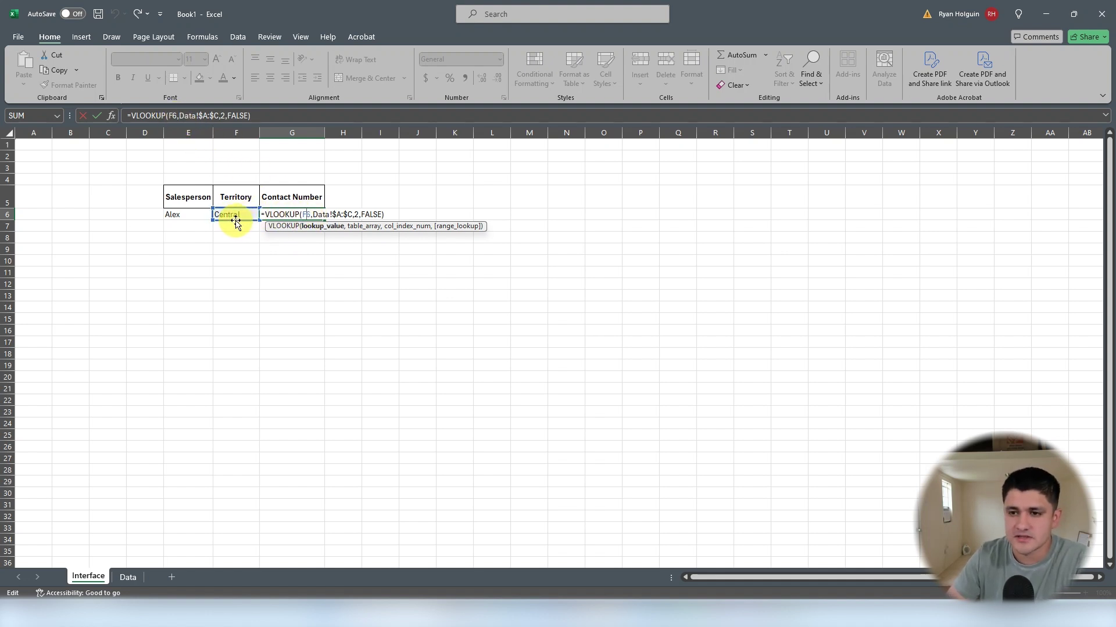
left_click(175, 119)
key("Return")
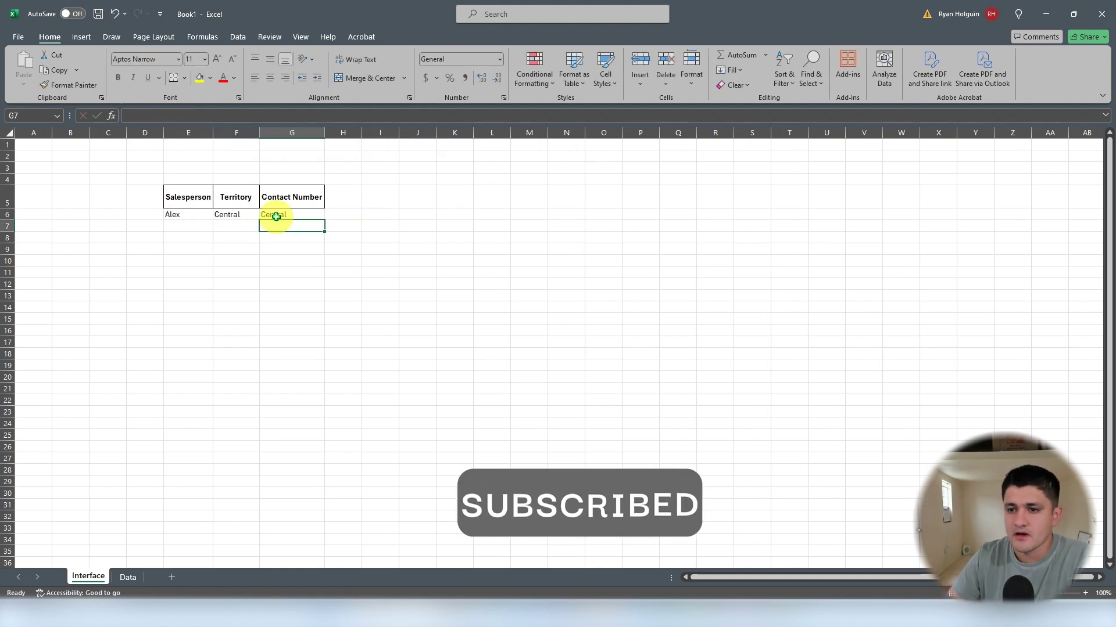
left_click(276, 215)
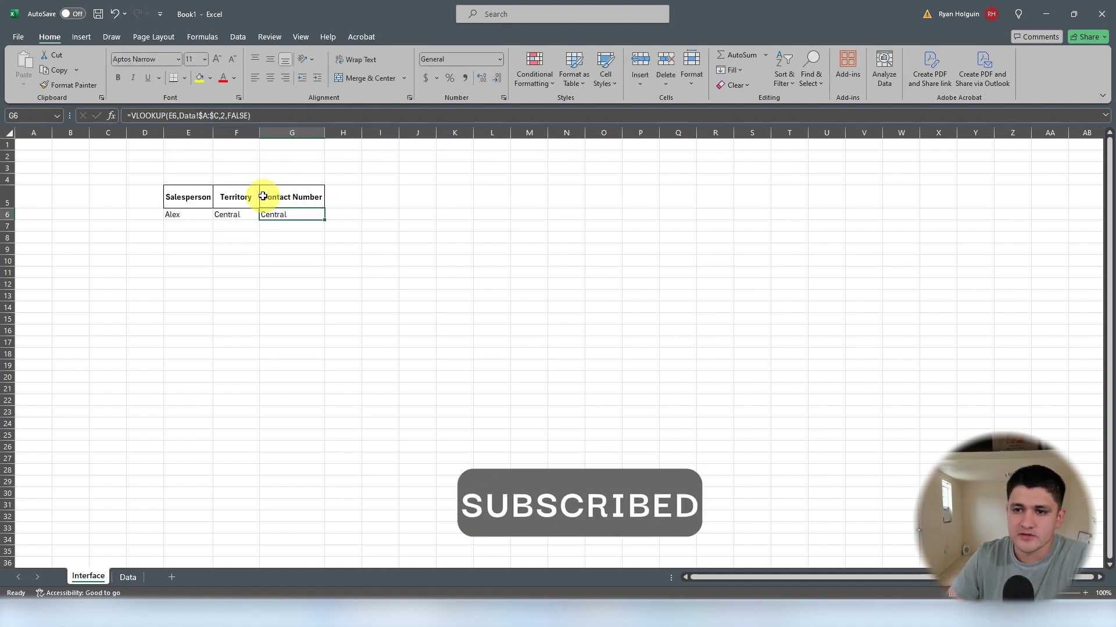
left_click(220, 118)
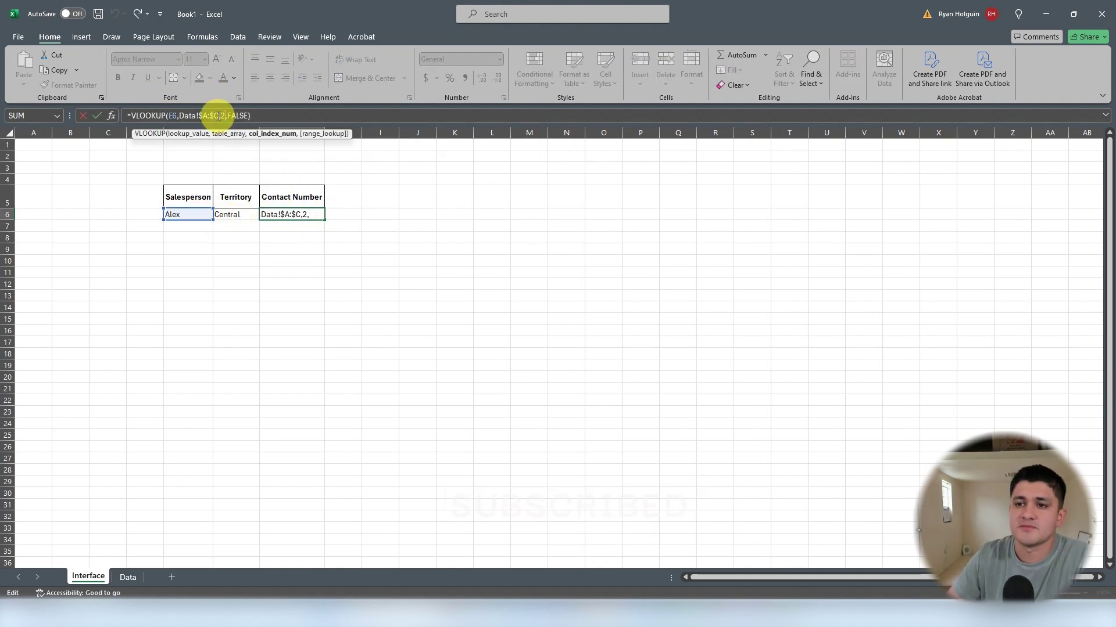
- Change G6's column index to 3 so it returns Alex's contact number 555-6789
left_click(129, 578)
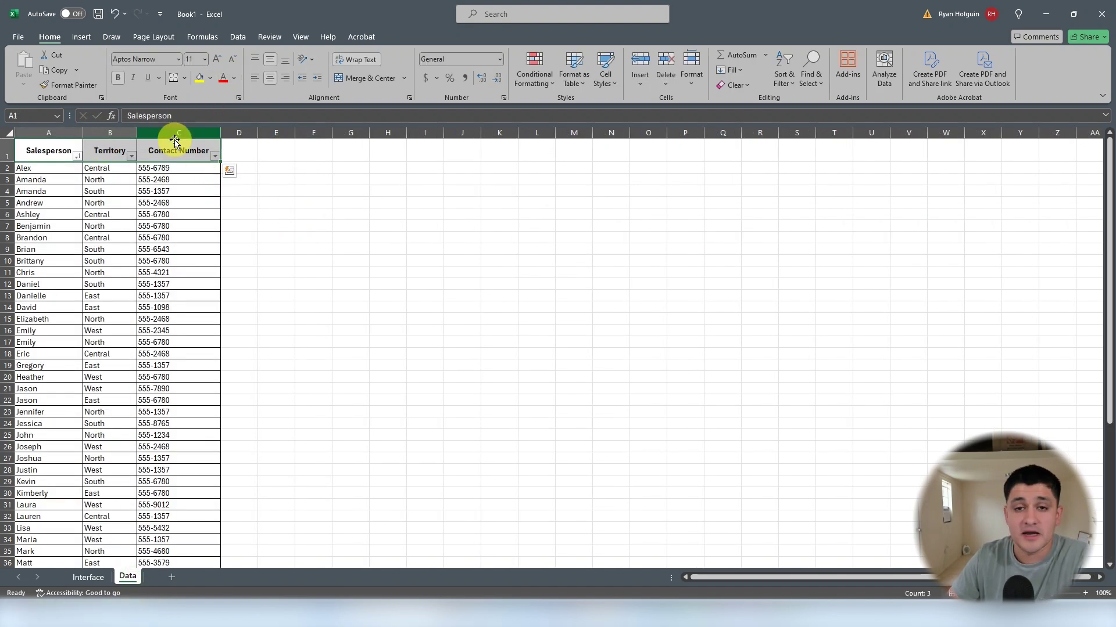
left_click(87, 577)
left_click(226, 116)
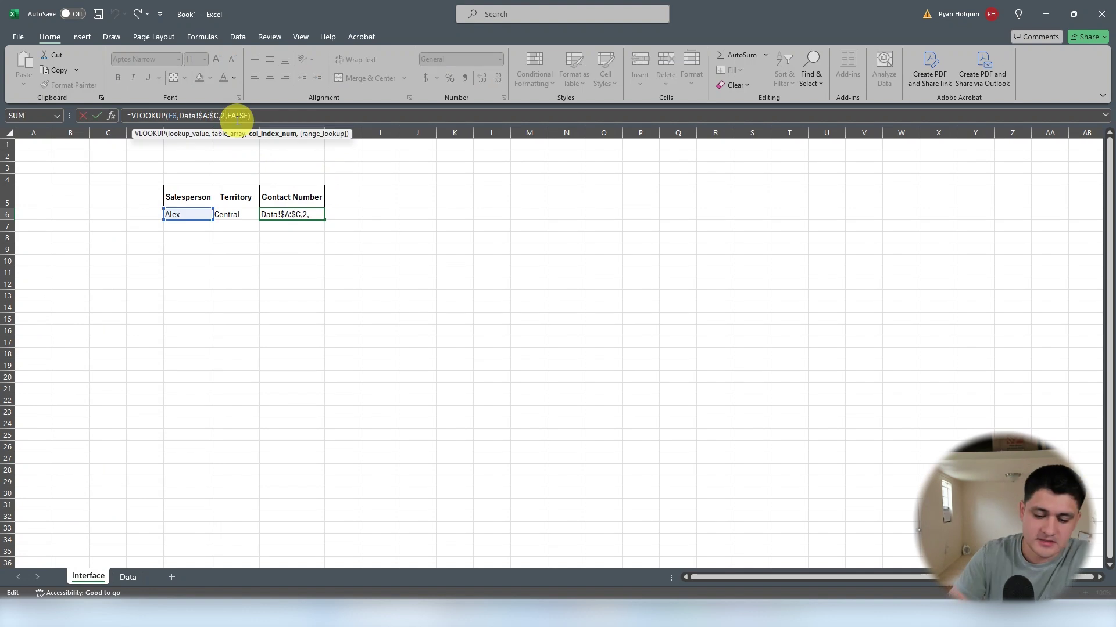
key("BackSpace")
type("3")
key("Return")
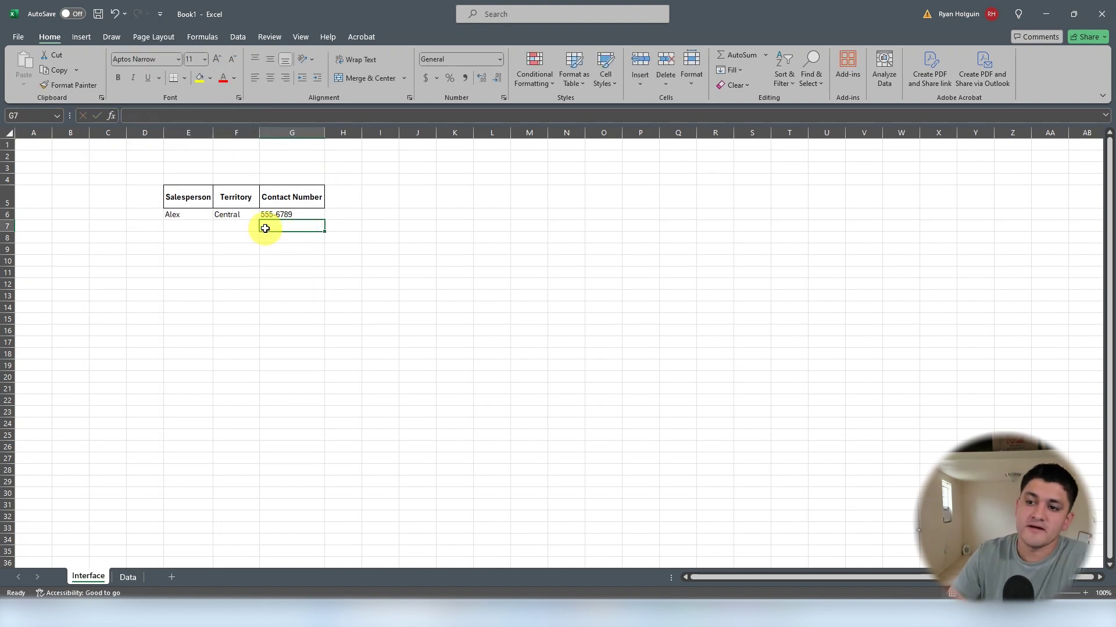
key("ctrl+Page_Down")
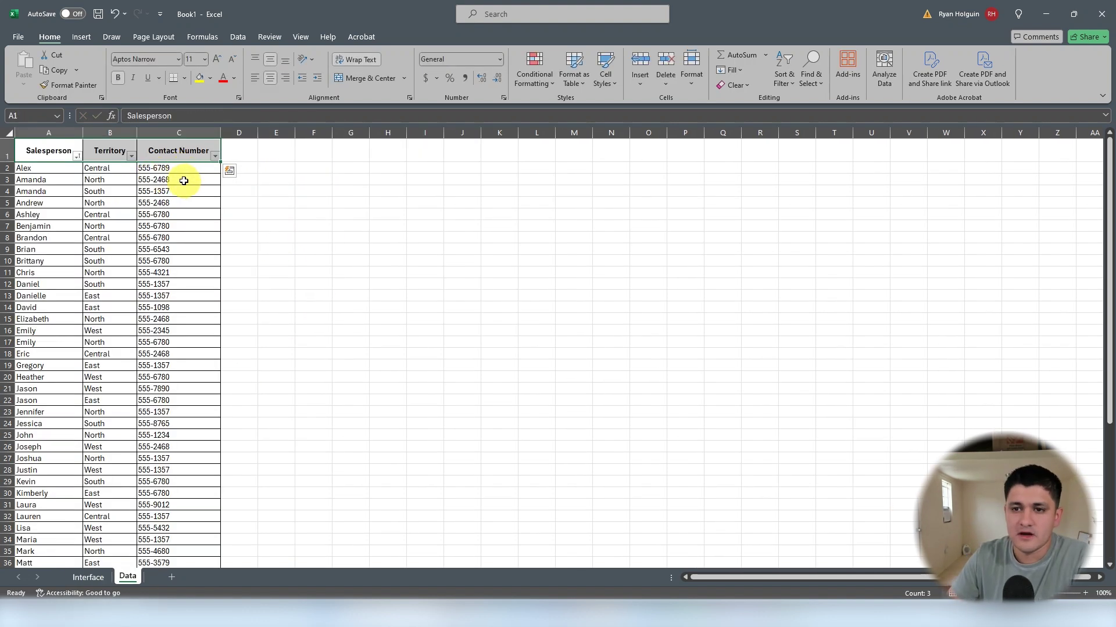
left_click(87, 577)
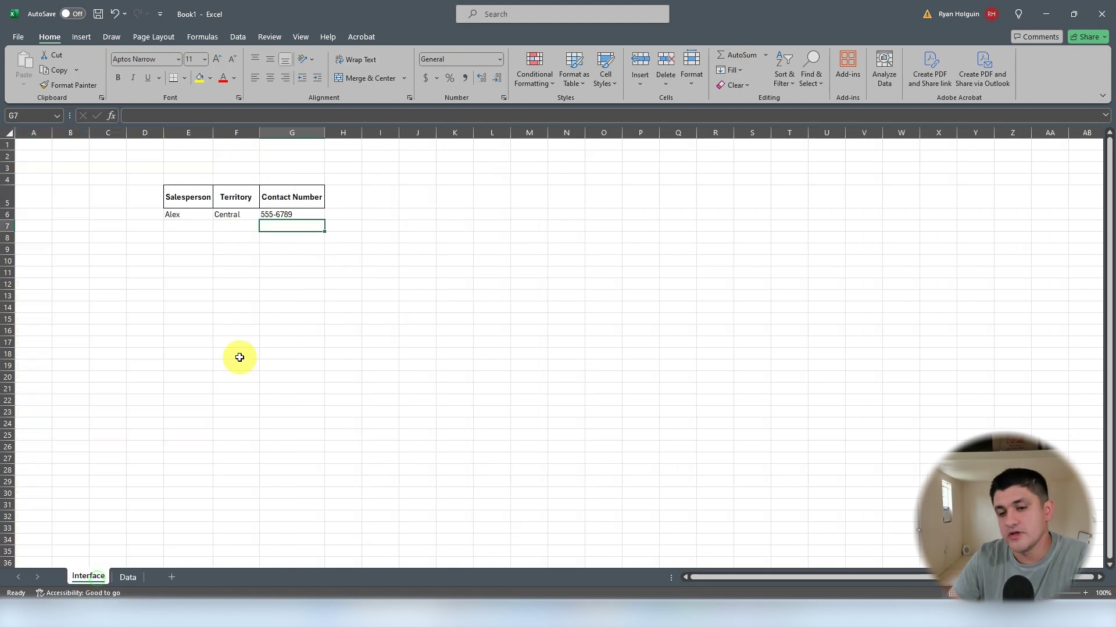
- Rename the Data sheet's duplicate Amandas in A3 and A4 to Amanda 1 and Amanda 2
left_click(127, 577)
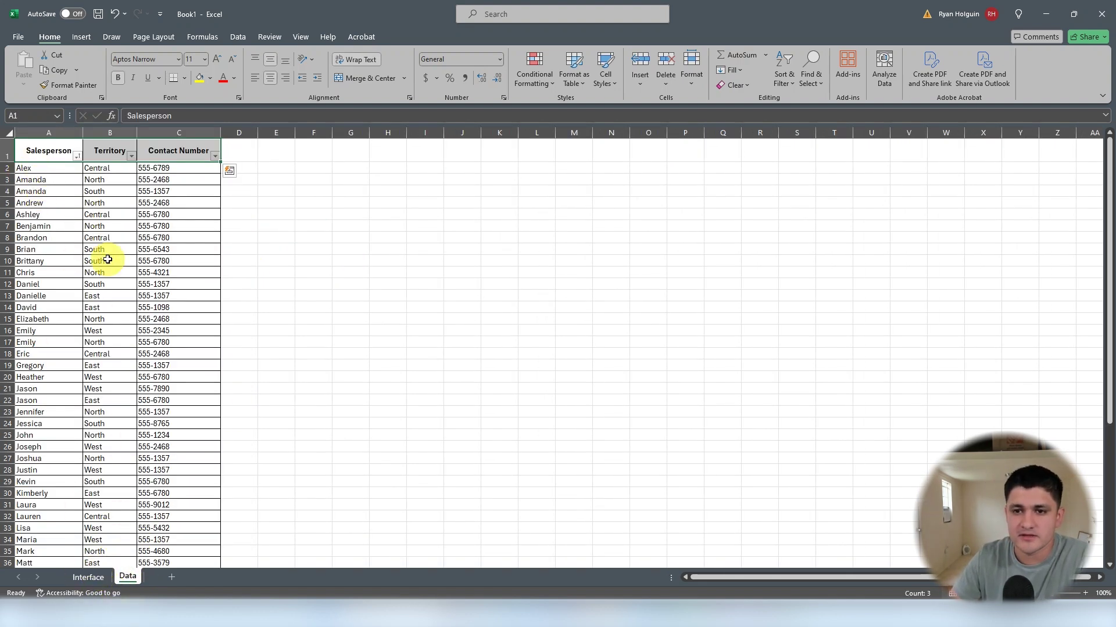
double_click(61, 181)
type("1")
key("Return")
double_click(54, 193)
type("2")
key("Return")
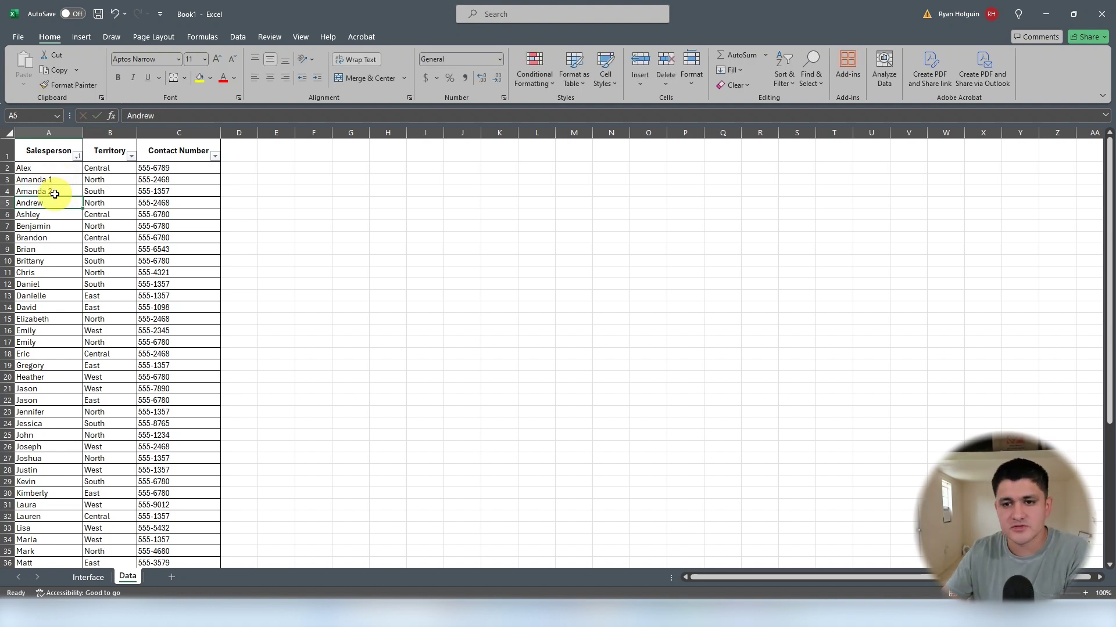
- Test Amanda 1 in Interface E6, then clear the cell
key("ctrl+Page_Up")
type("Ama")
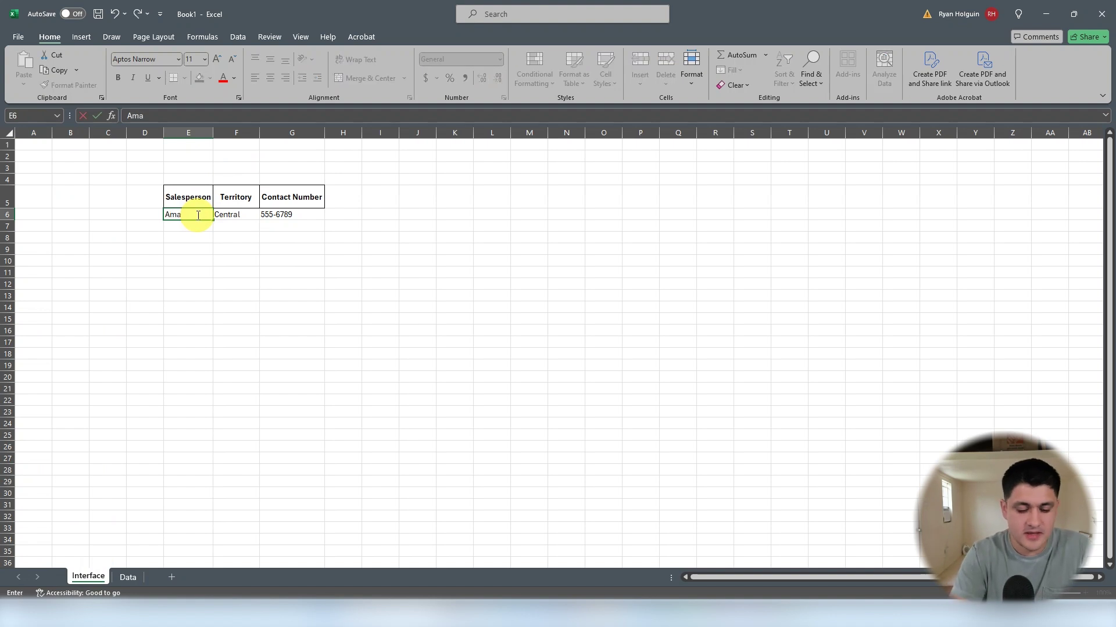
type("nda 1")
key("Return")
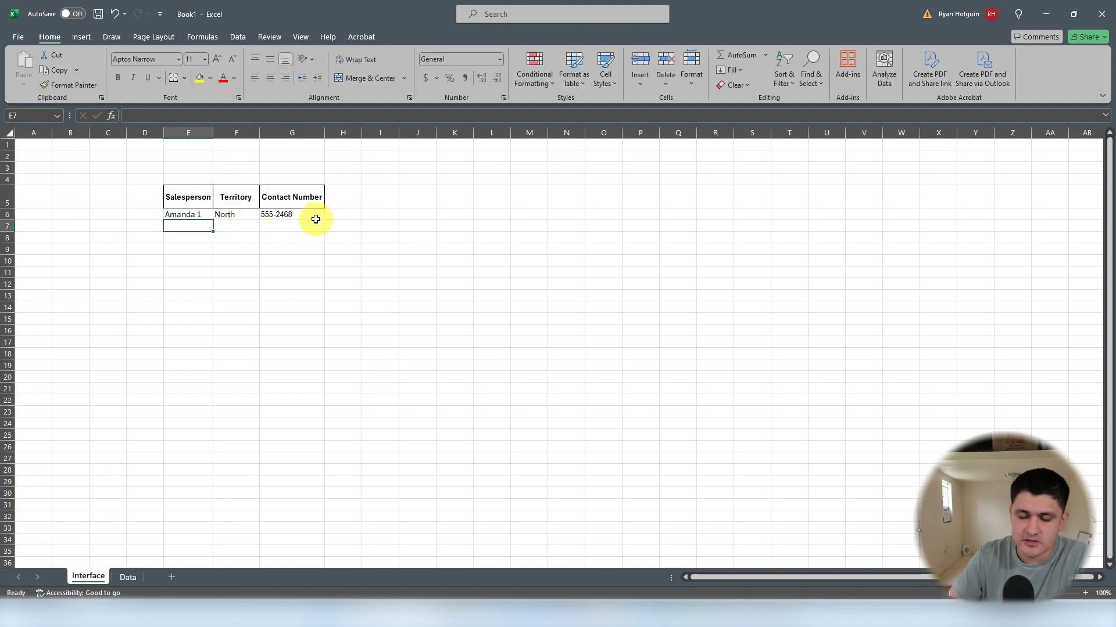
key("Up")
key("Delete")
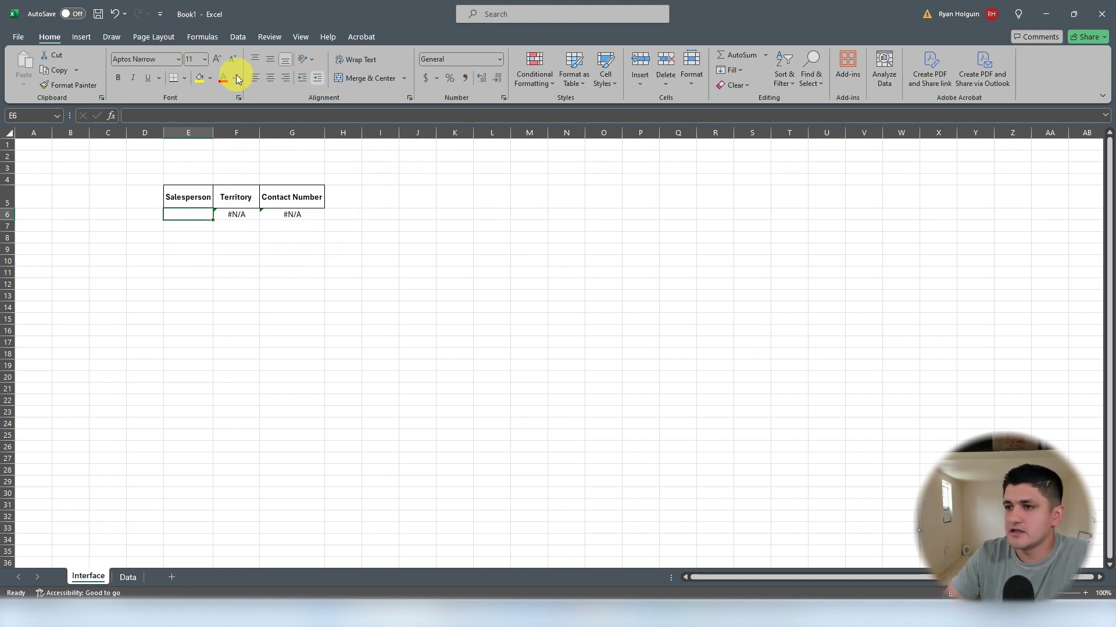
- Set E6's data validation to a List with source Data!$A$2:$A$51
left_click(238, 37)
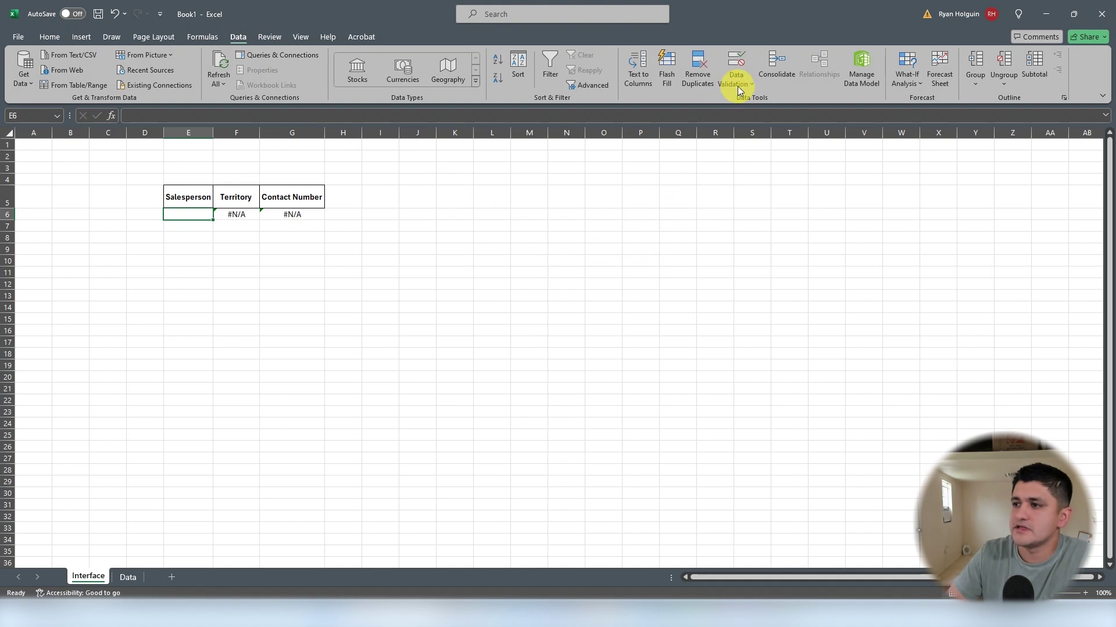
left_click(736, 84)
left_click(752, 102)
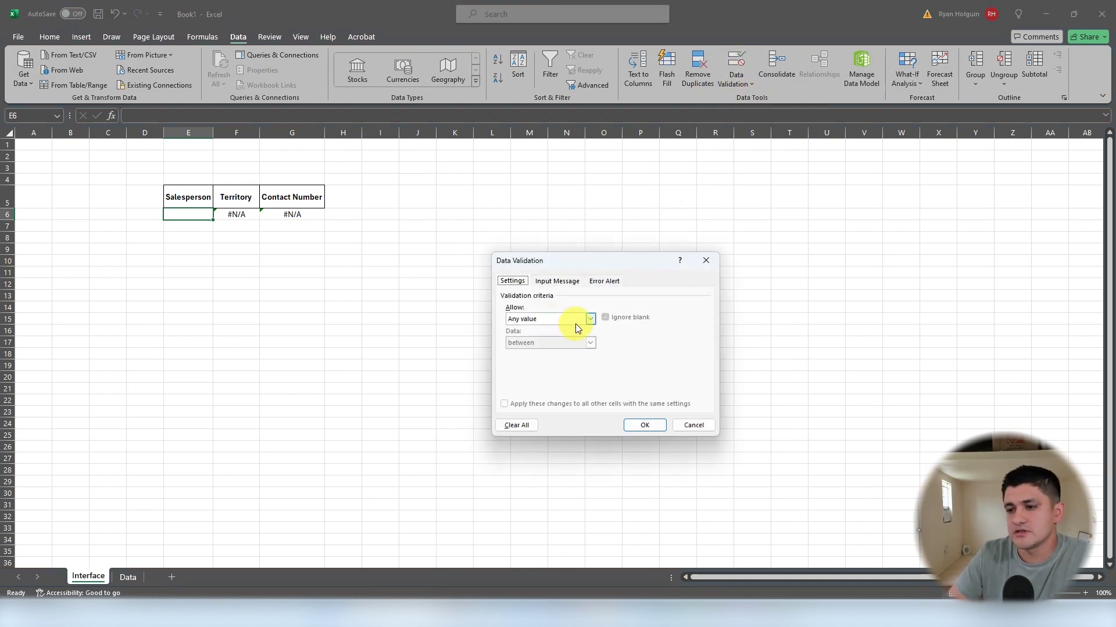
left_click(591, 319)
left_click(517, 358)
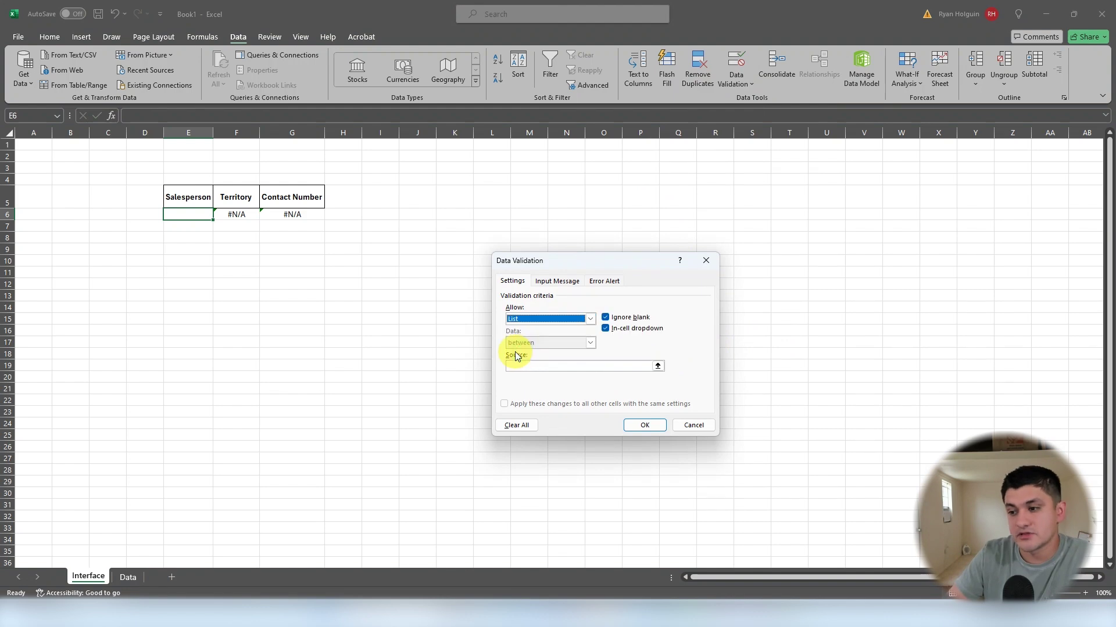
left_click(519, 367)
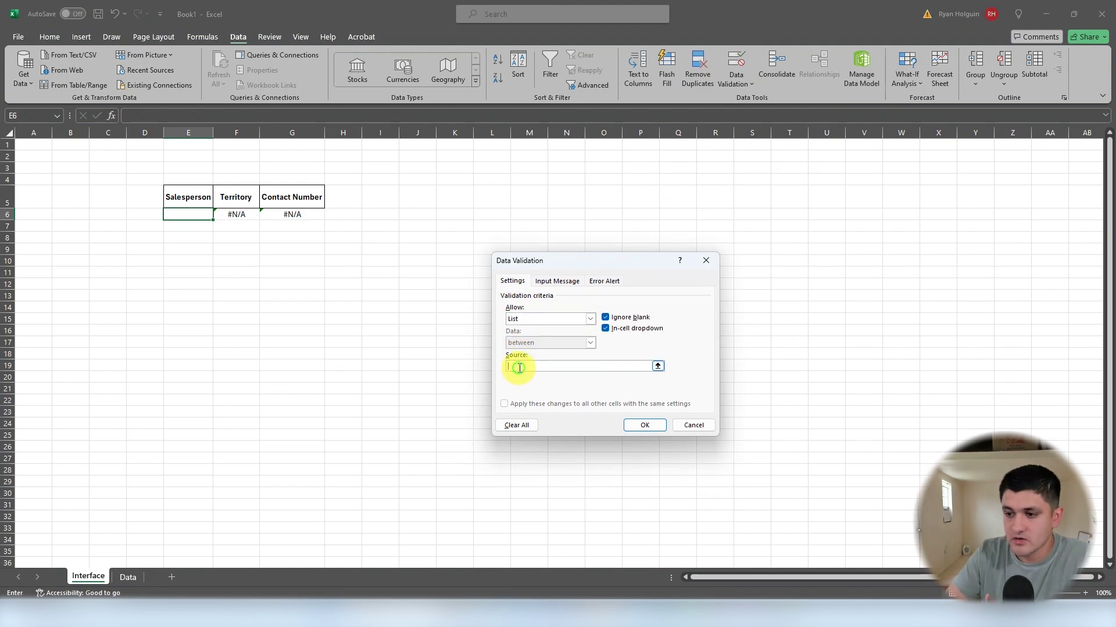
left_click(129, 576)
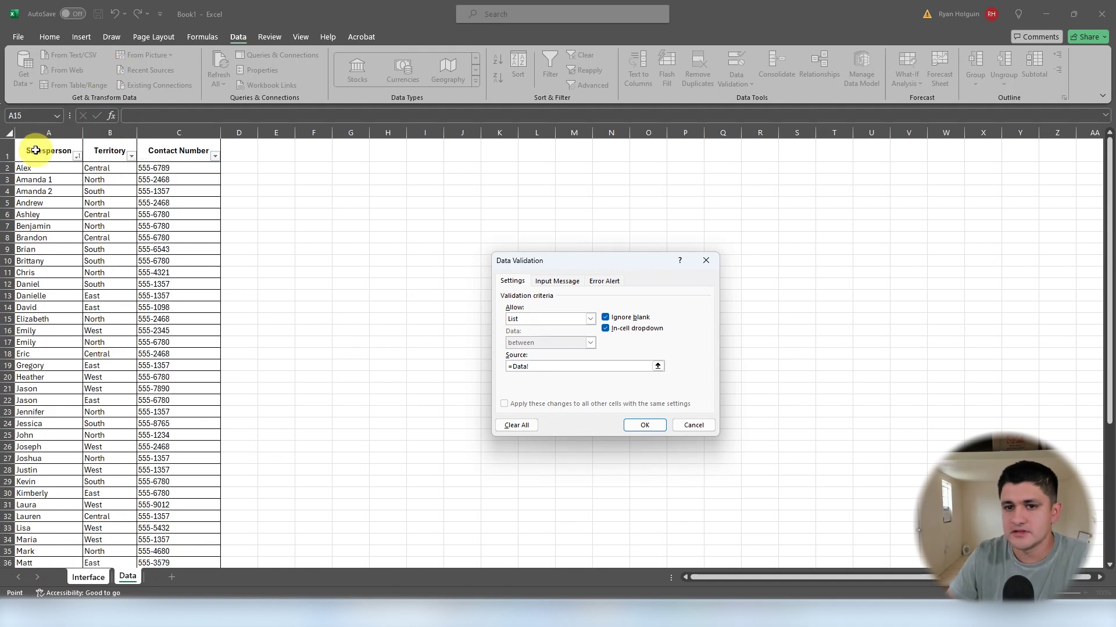
left_click(45, 170)
key("ctrl+shift+Down")
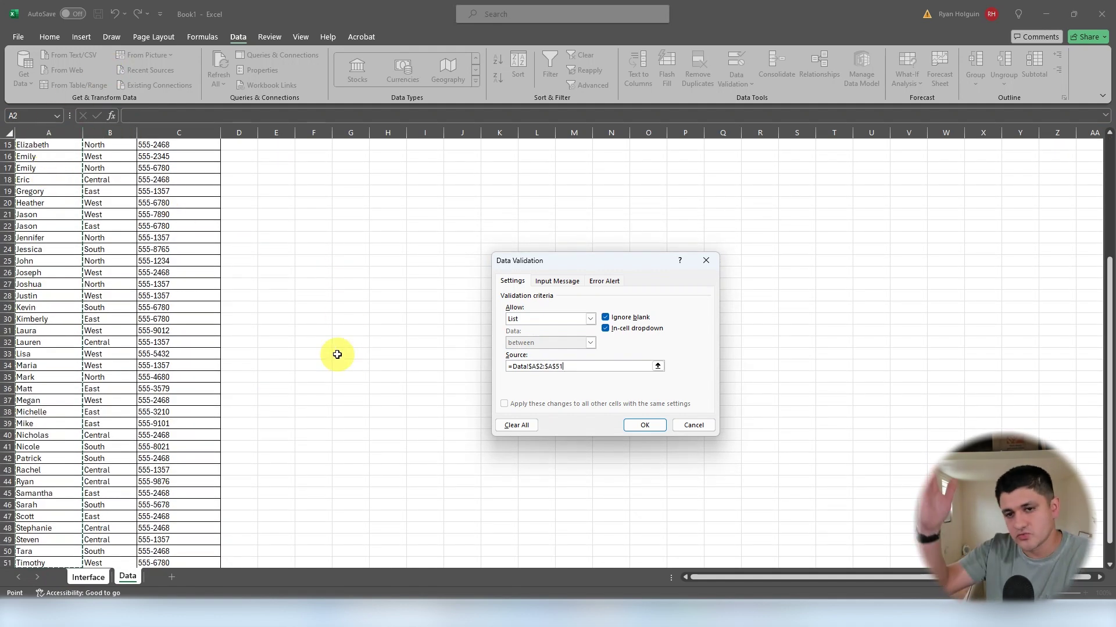
- Add the input prompt 'Enter Salesperson's Name' and an 'Incorrect Name' alert saying 'Please Try Again'
left_click(556, 280)
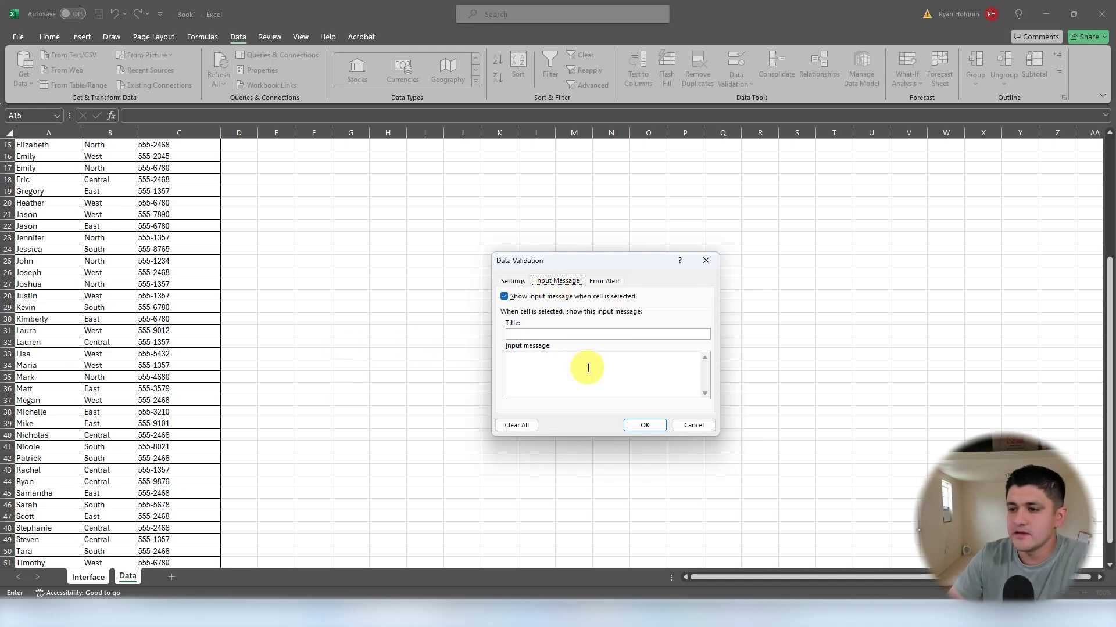
left_click(558, 334)
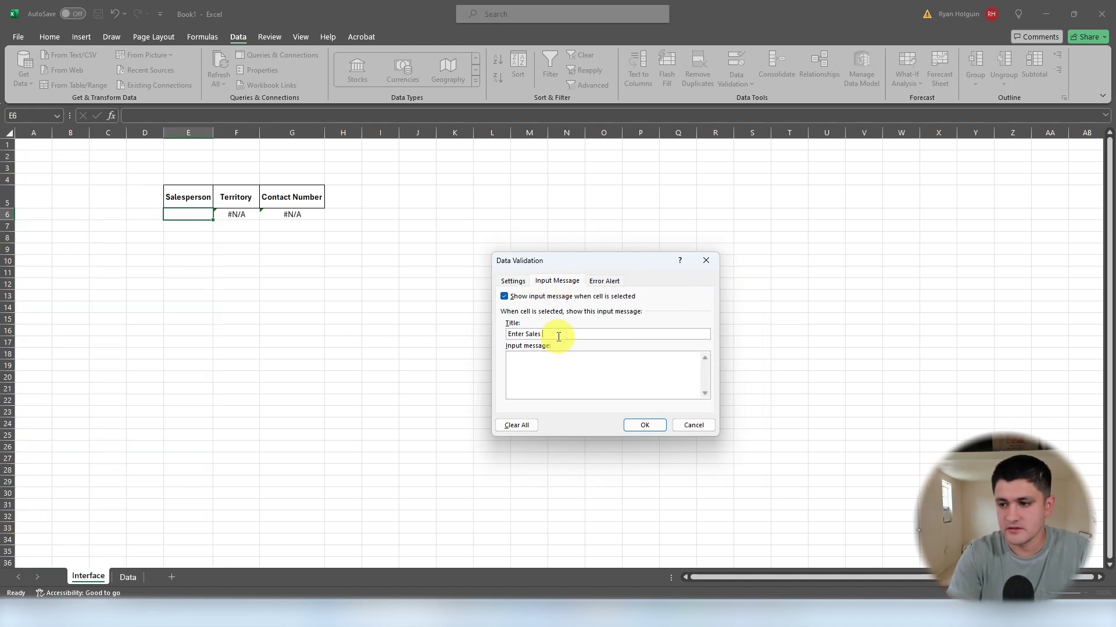
type("Enter Salesperson's Name")
left_click(536, 375)
type("Find from the list bel")
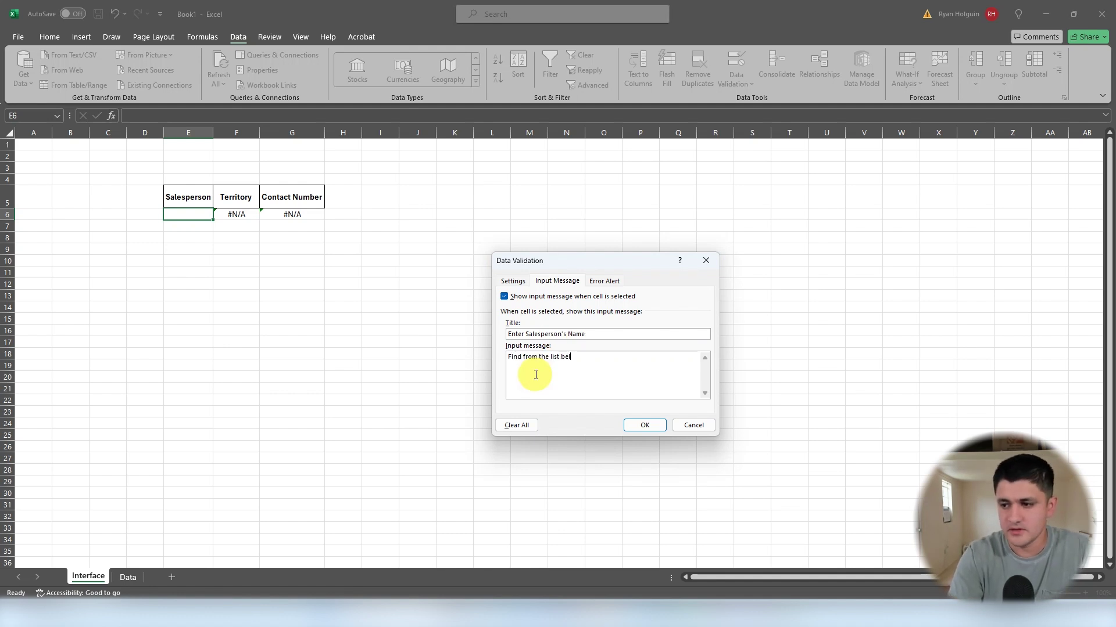
key("ctrl+Tab")
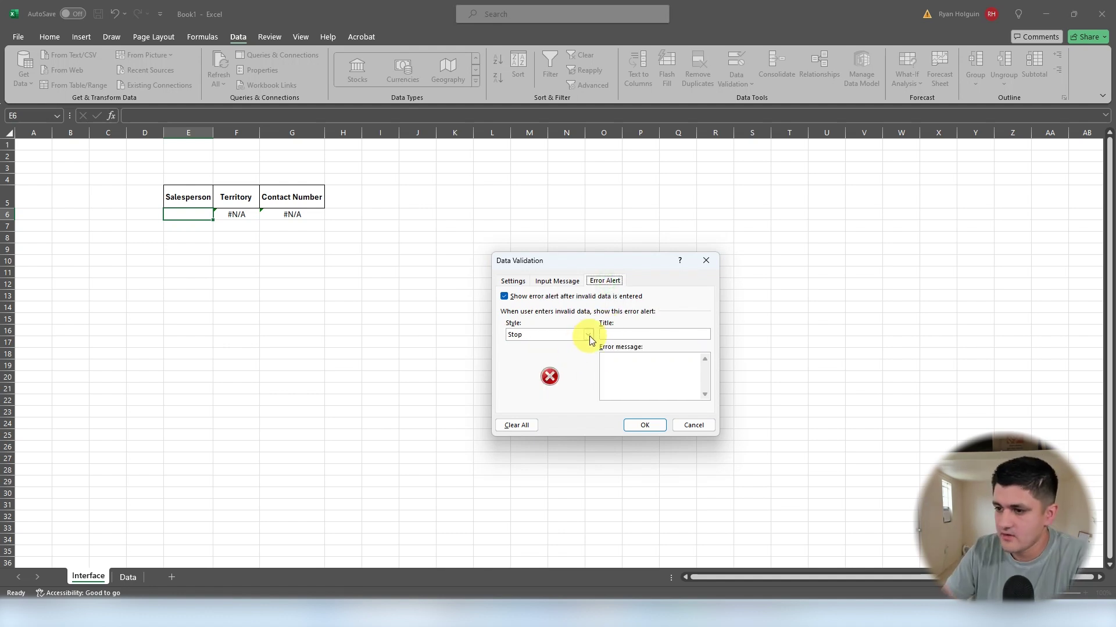
left_click(611, 334)
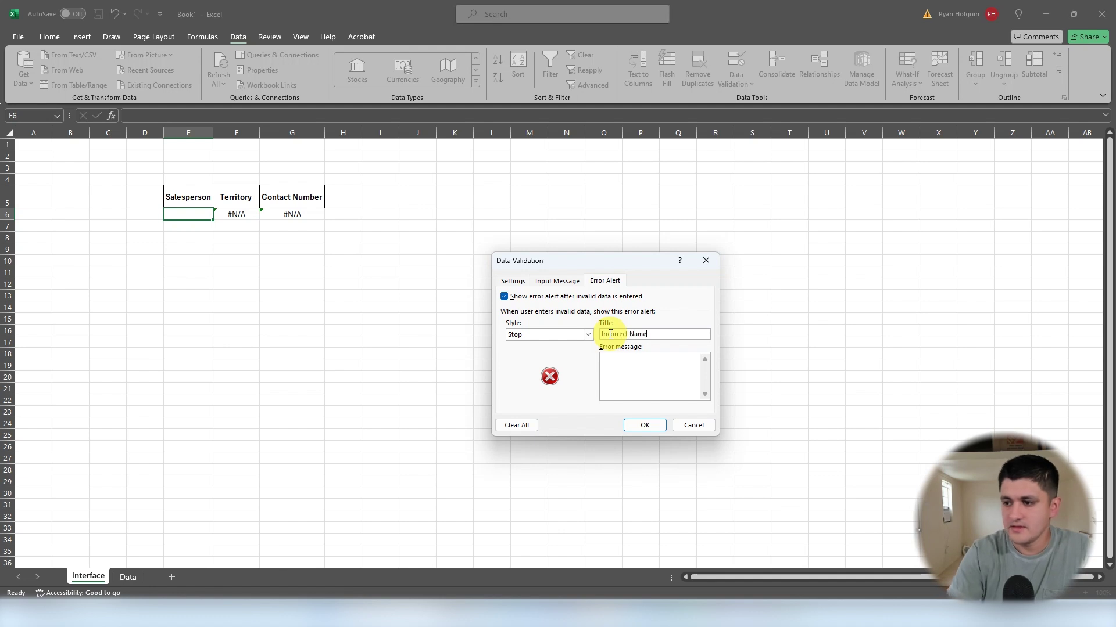
left_click(617, 377)
type("Please Try Aga")
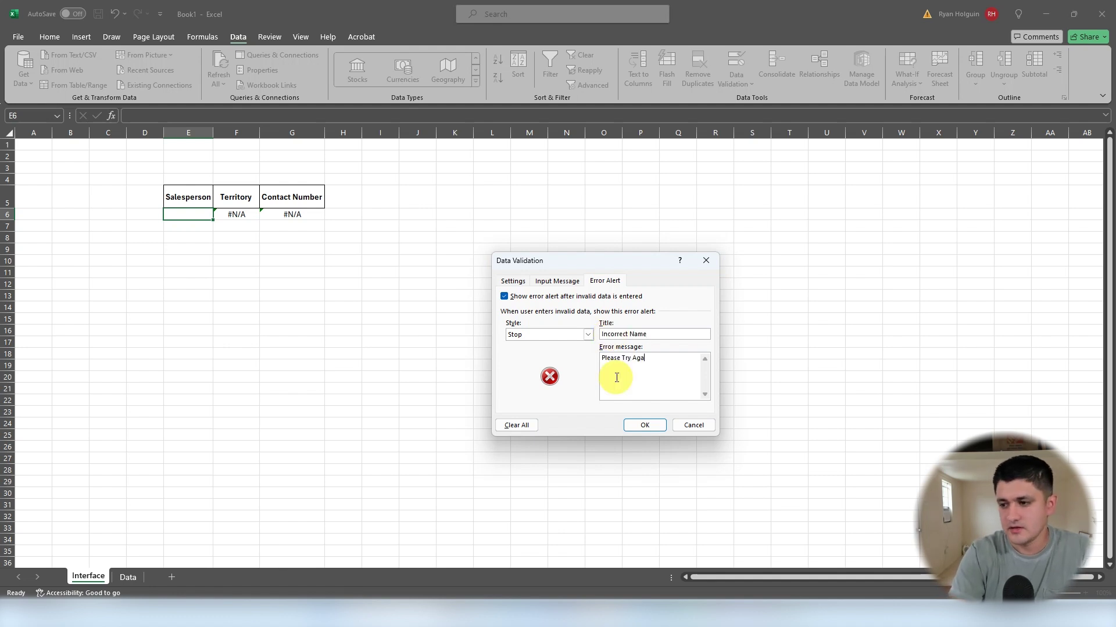
type("in")
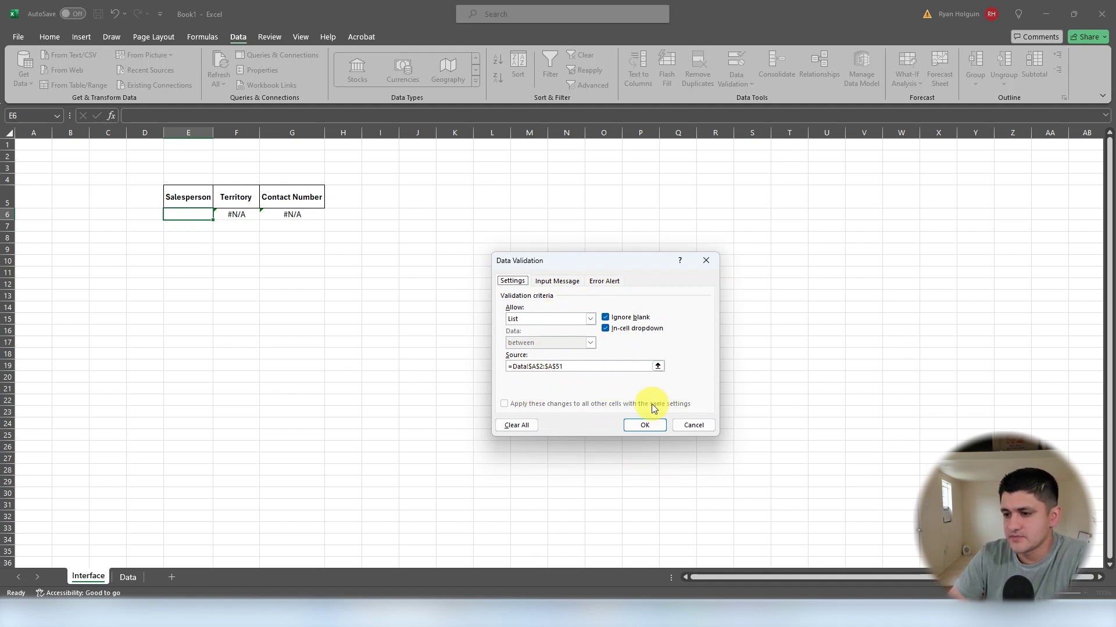
left_click(655, 427)
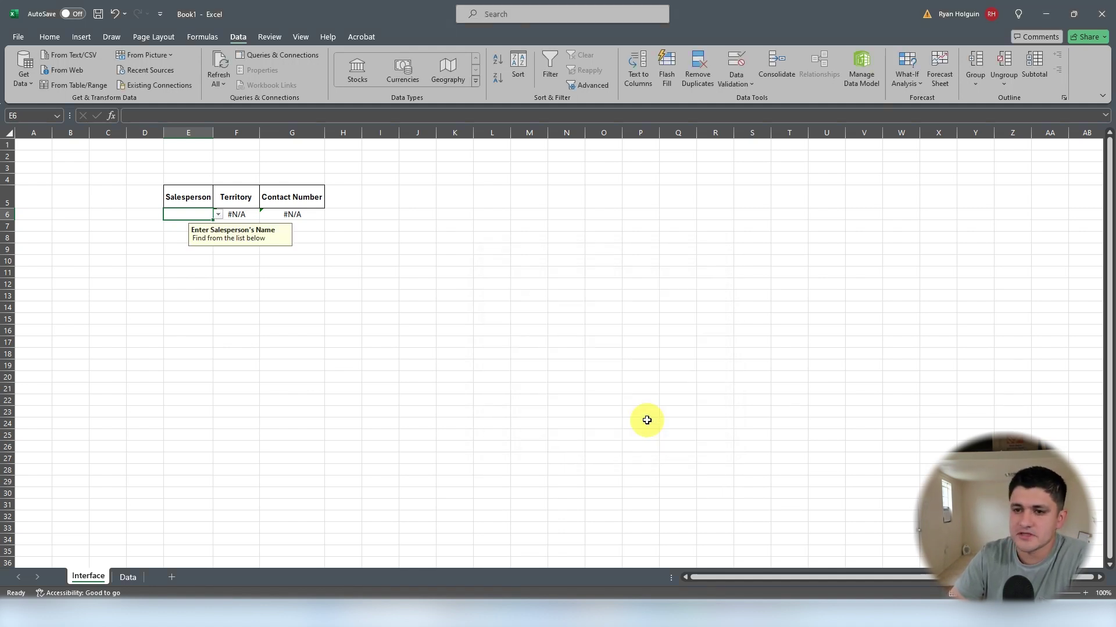
left_click_drag(511, 356, 502, 354)
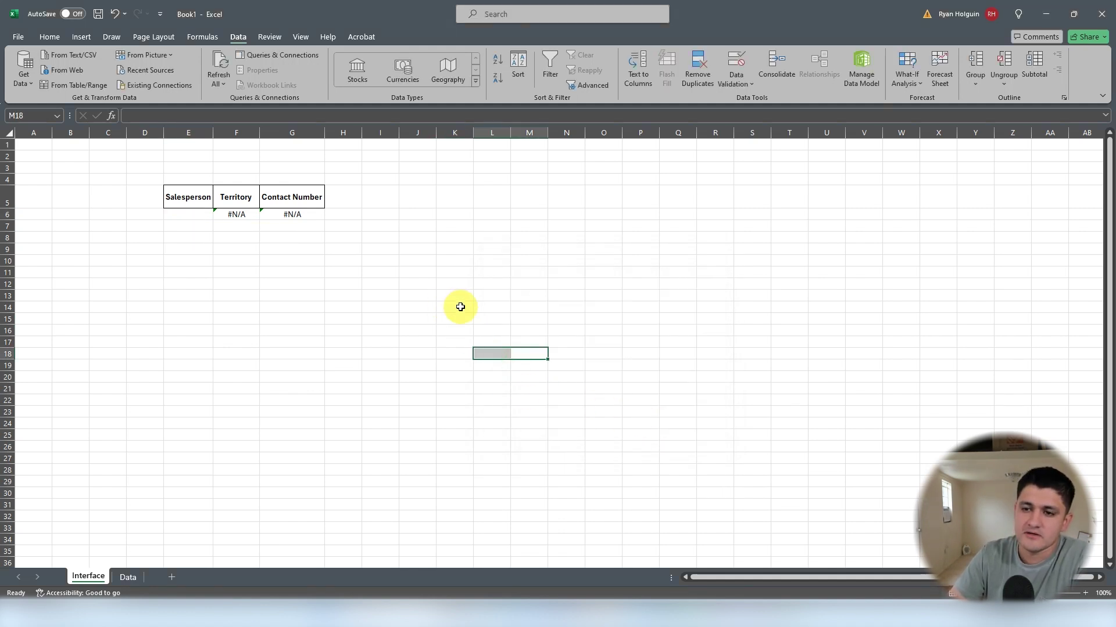
left_click(205, 216)
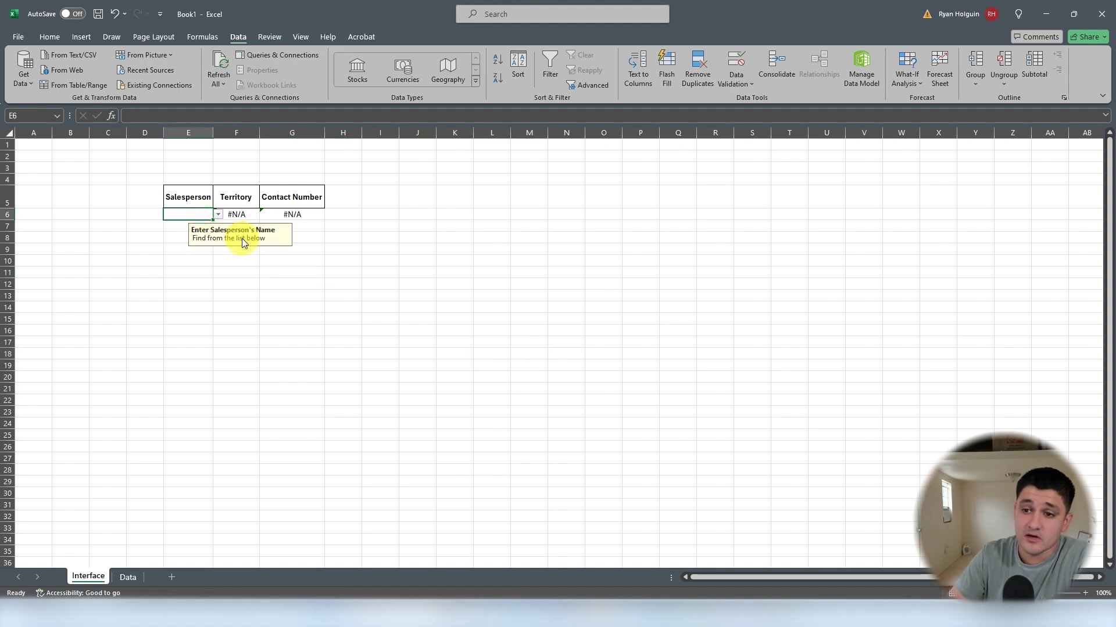
left_click(218, 214)
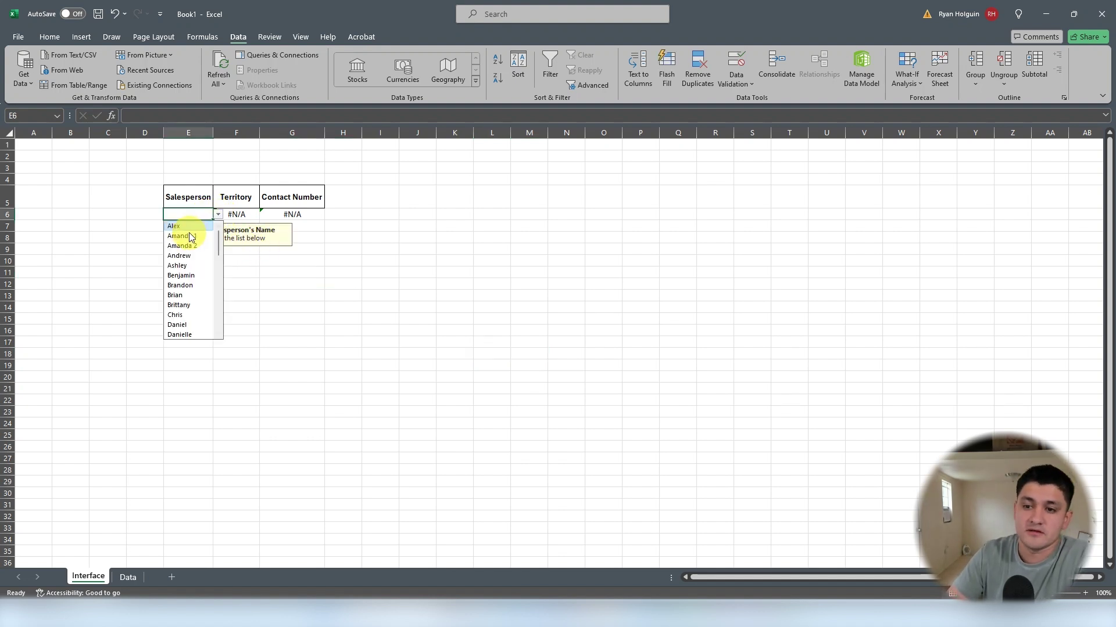
left_click(219, 241)
left_click(193, 218)
type("al")
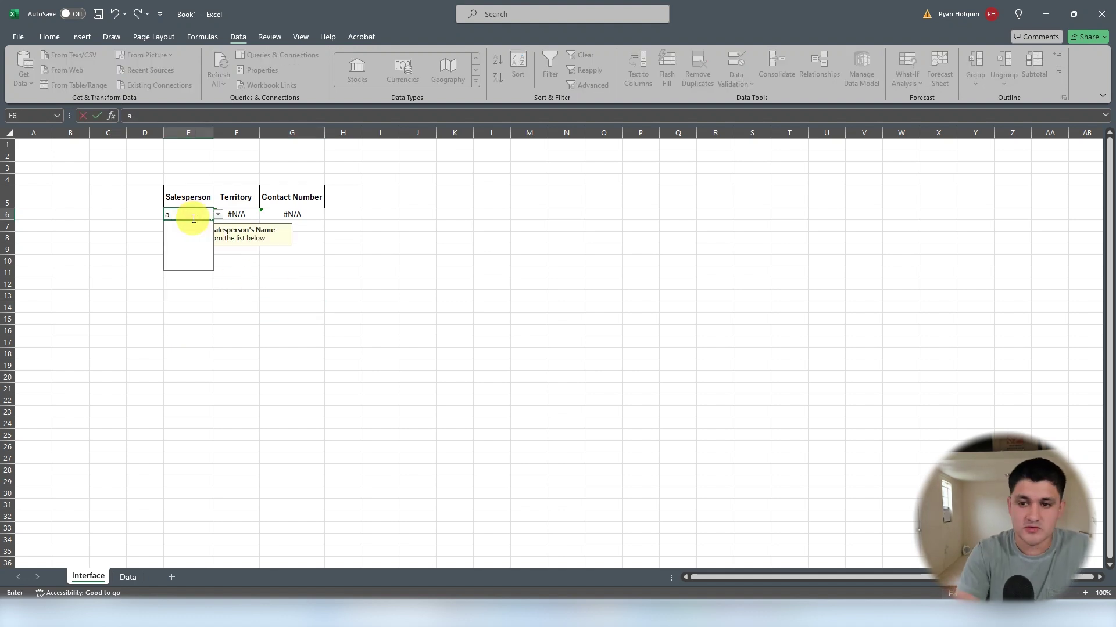
key("BackSpace")
key("BackSpace")
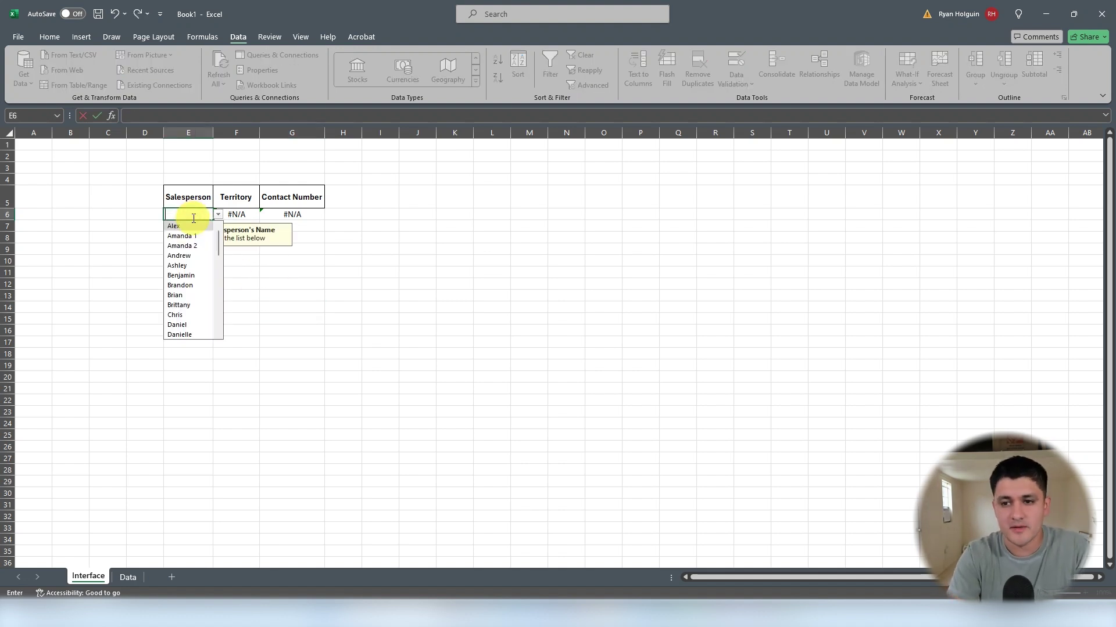
type("da")
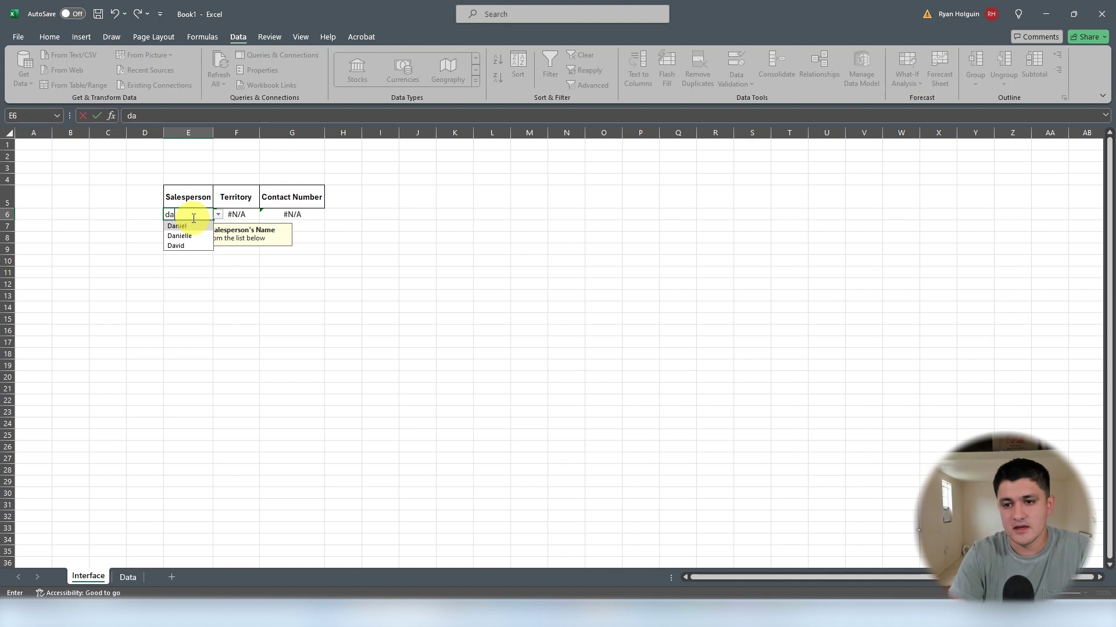
key("Down")
key("Return")
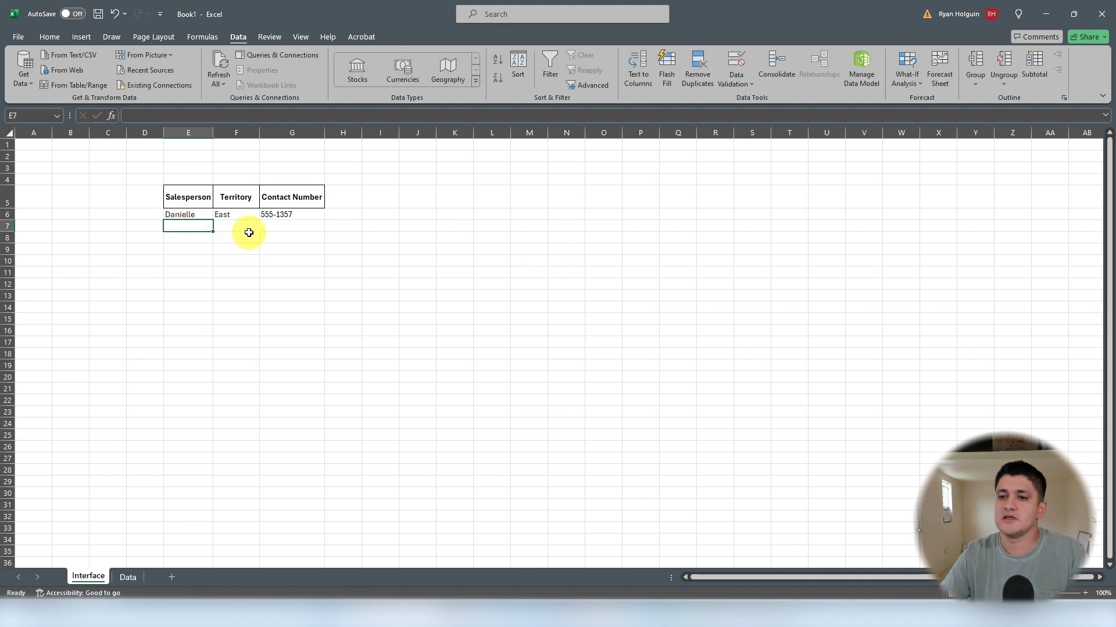
left_click(196, 214)
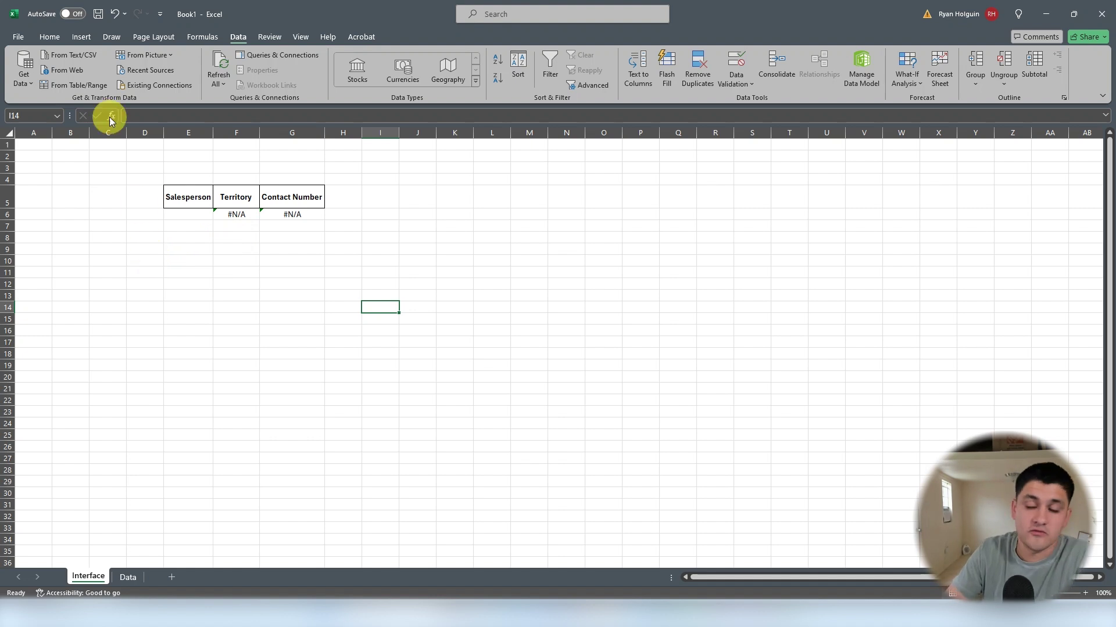
- Switch to the Home tab and review F6's =VLOOKUP(E6,Data!$A:$C,2,FALSE) without changing it
left_click(49, 36)
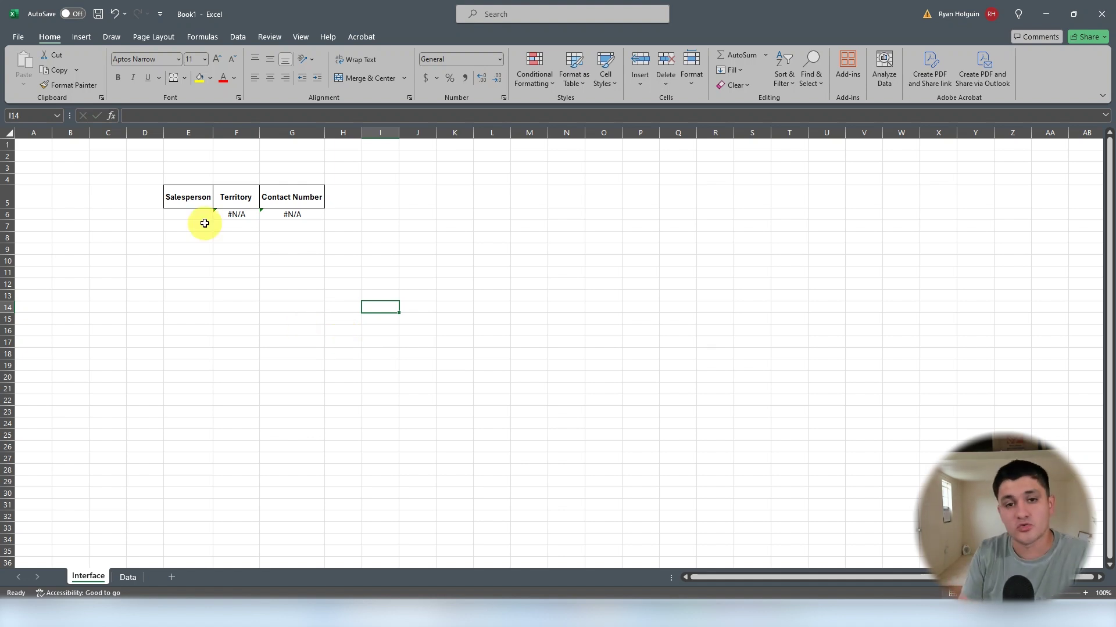
left_click(197, 214)
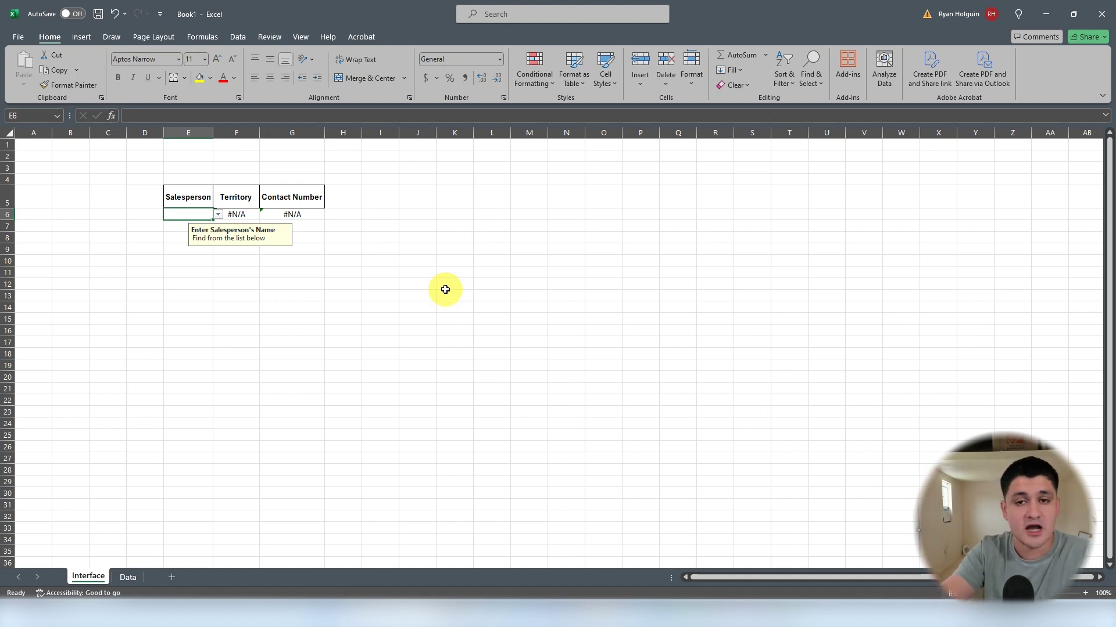
left_click(243, 217)
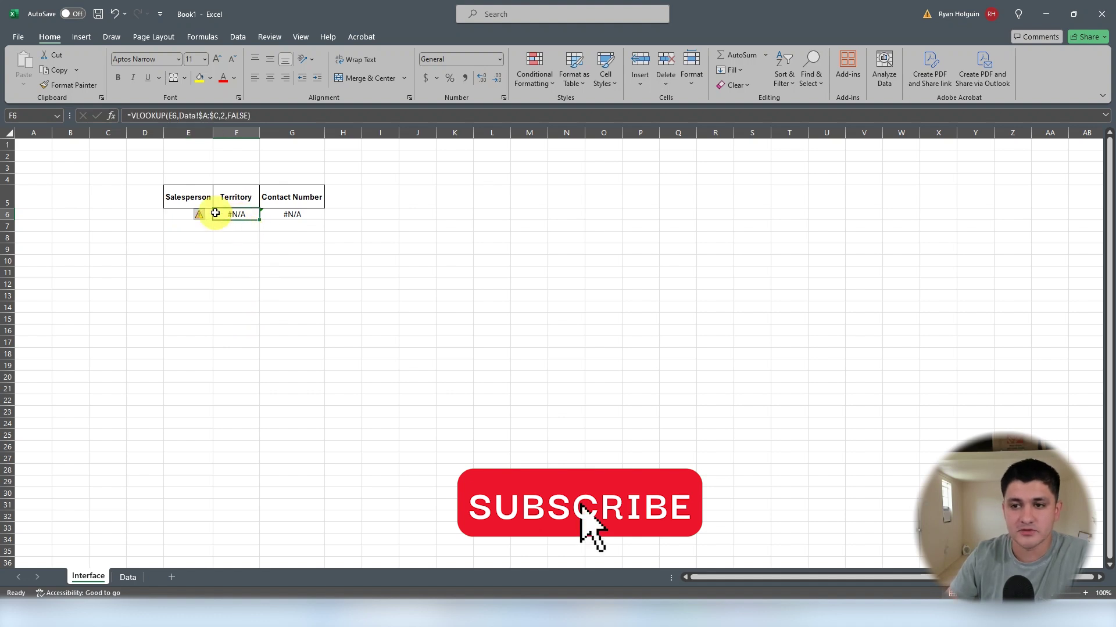
left_click(181, 214)
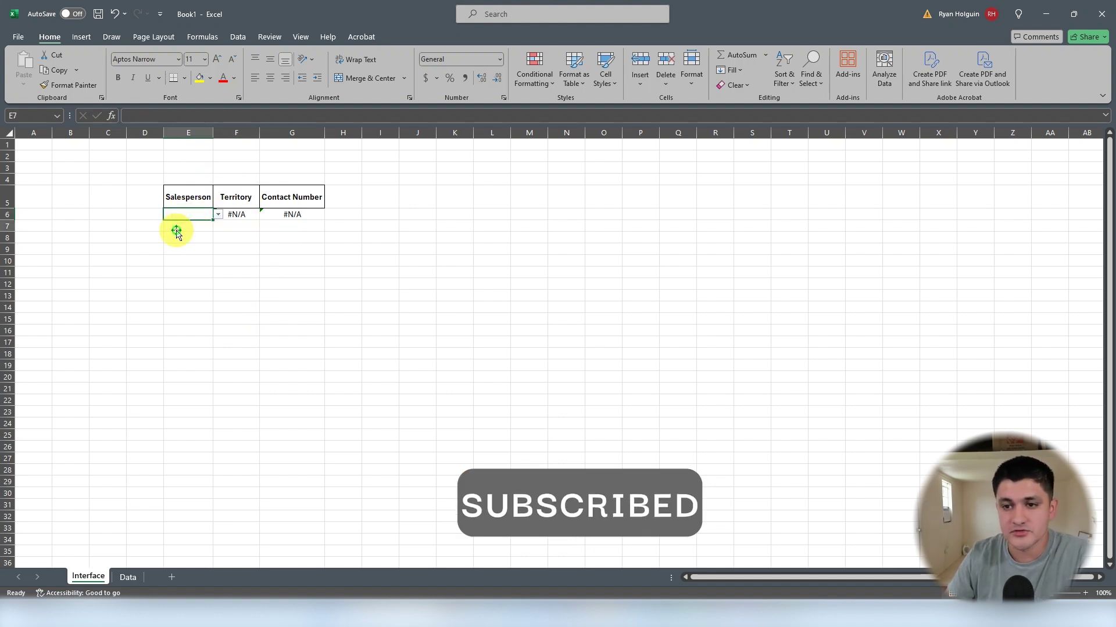
left_click(219, 215)
left_click(172, 116)
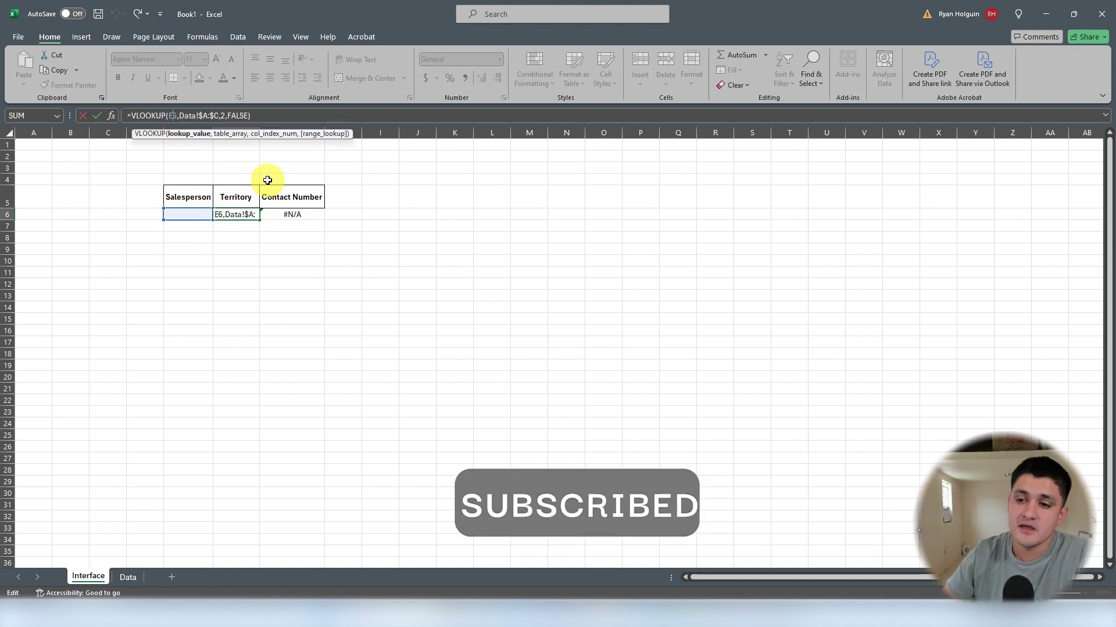
key("Return")
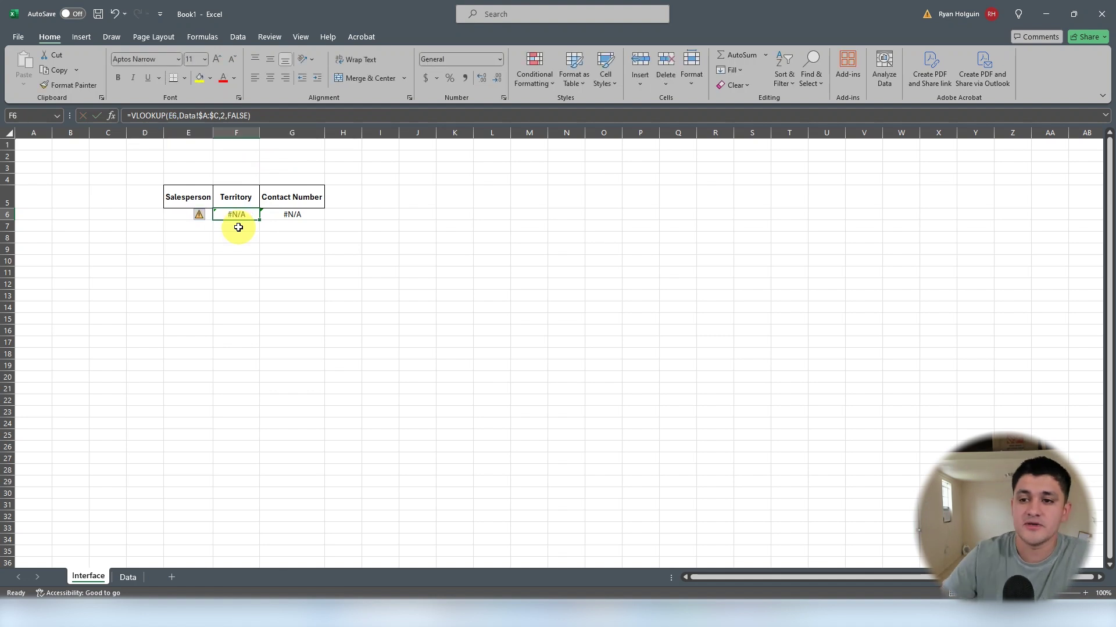
left_click(323, 295)
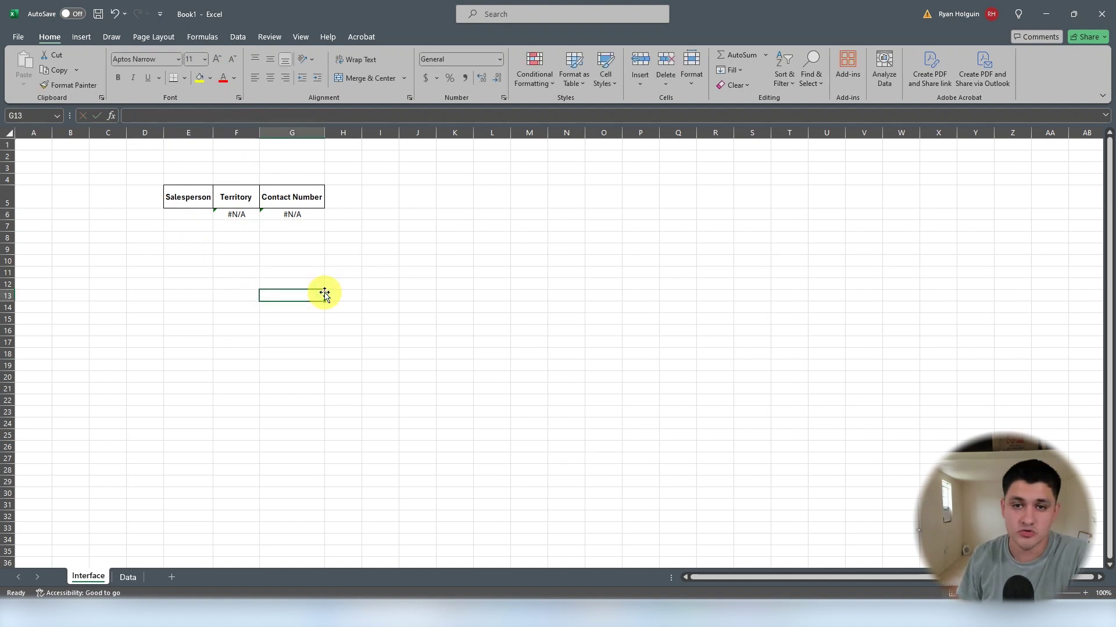